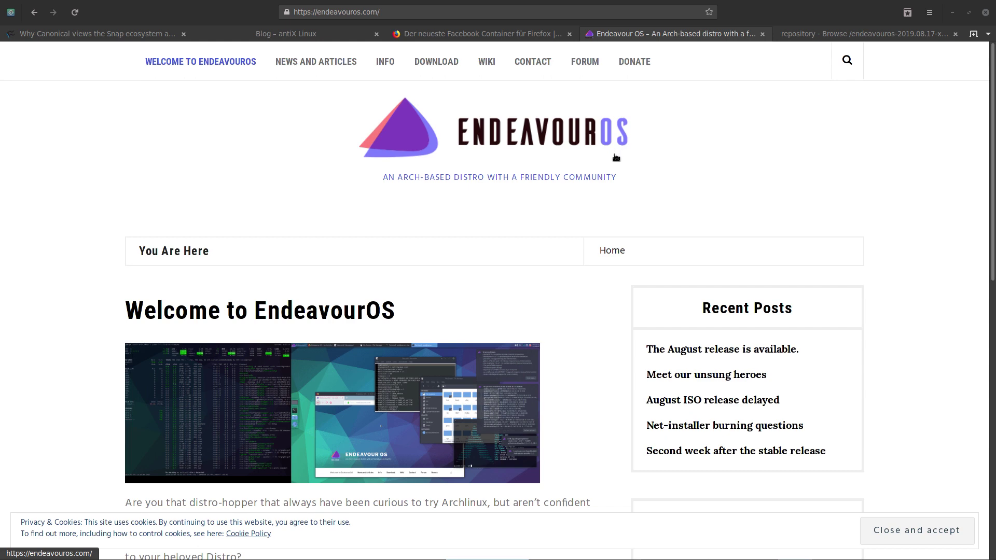
Step: Open the EndeavourOS website's download page and examine the release information and ISO download sources
click(444, 70)
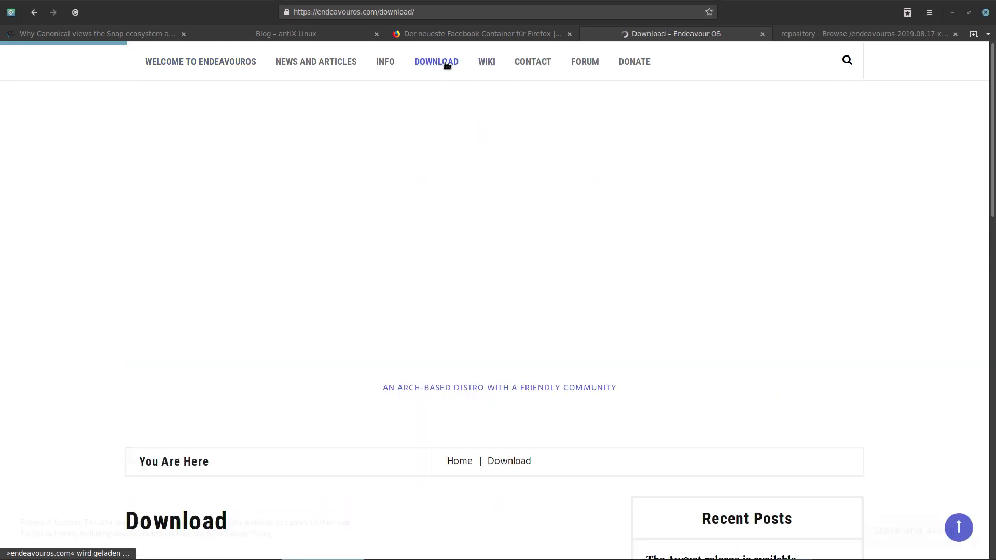
scroll(526, 198, down, 10)
scroll(578, 220, up, 1)
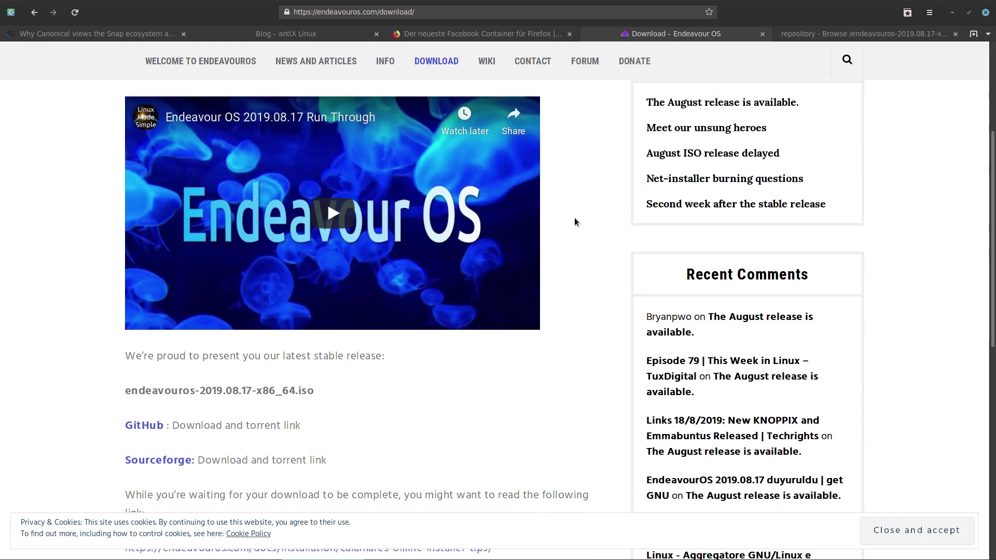
scroll(559, 227, down, 3)
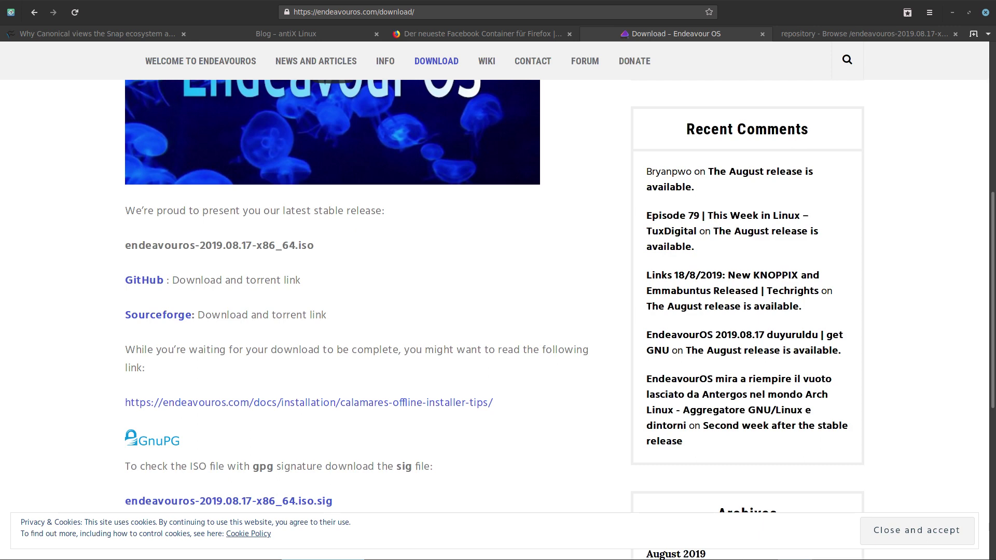
key(ctrl+Tab)
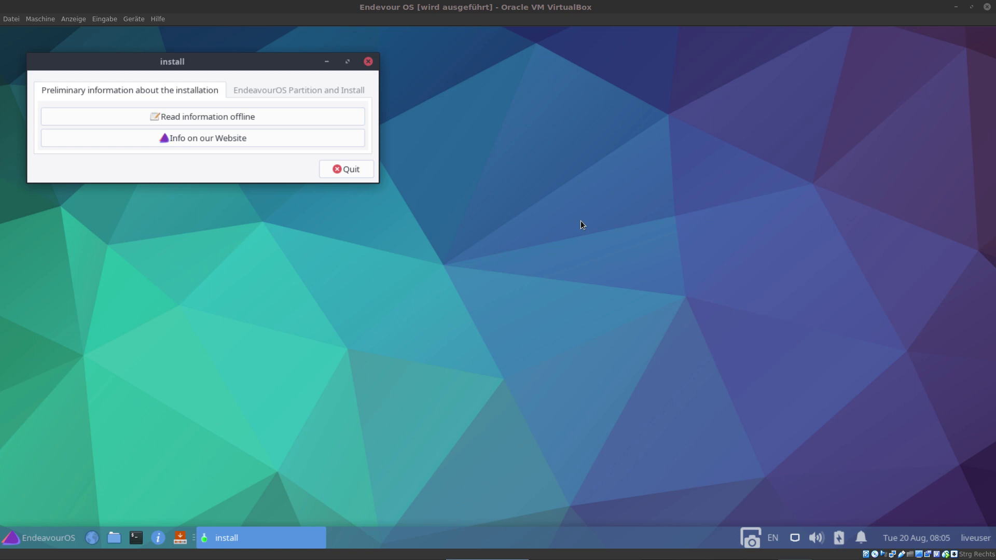
Step: Start installing EndeavourOS to disk from the live system's install window and quit that launcher window
click(295, 93)
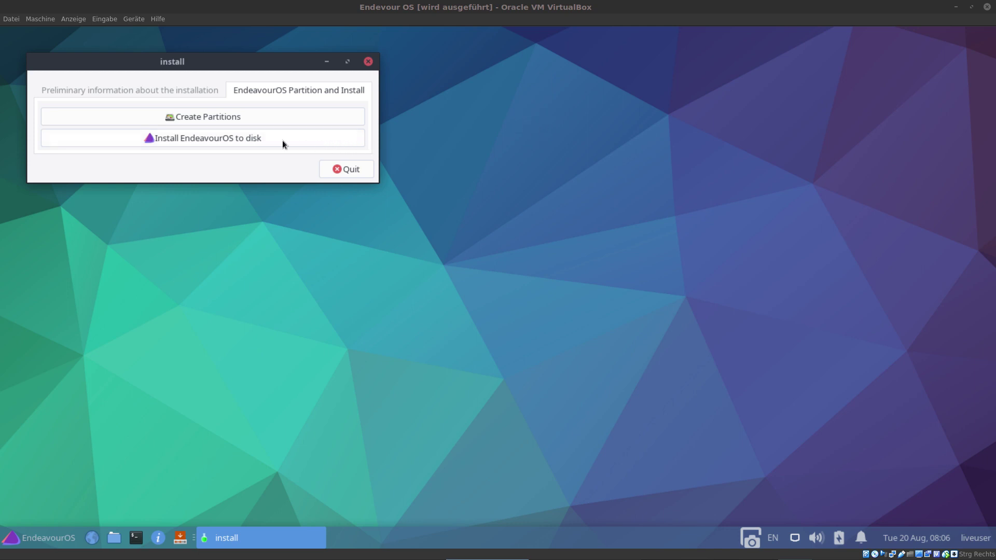
click(253, 139)
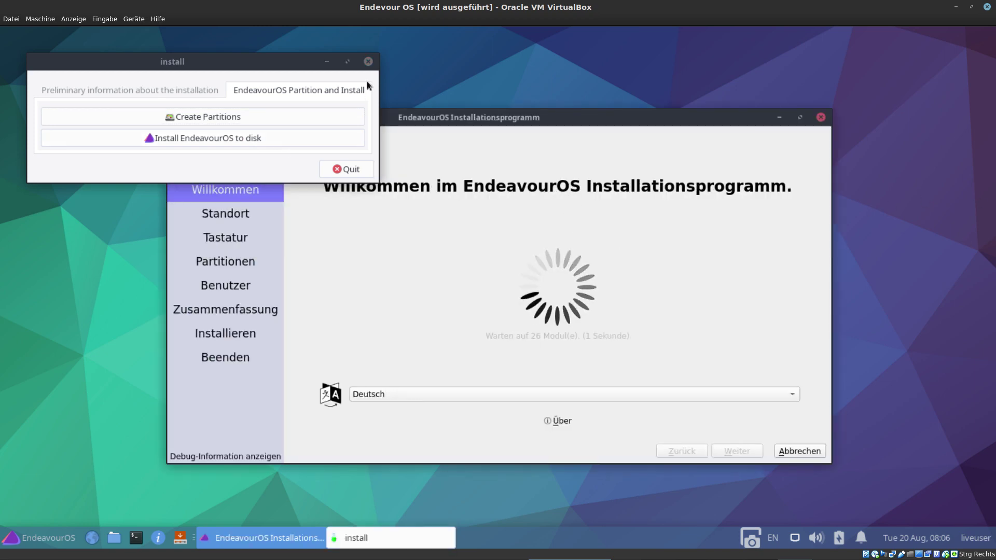
click(356, 169)
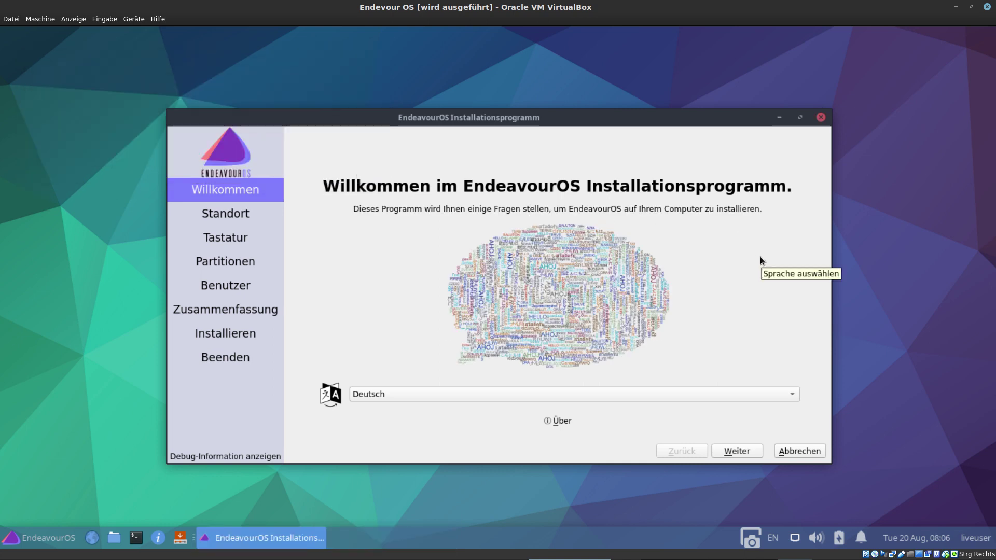
Step: Set the installer language to American English and continue to the location settings
click(792, 398)
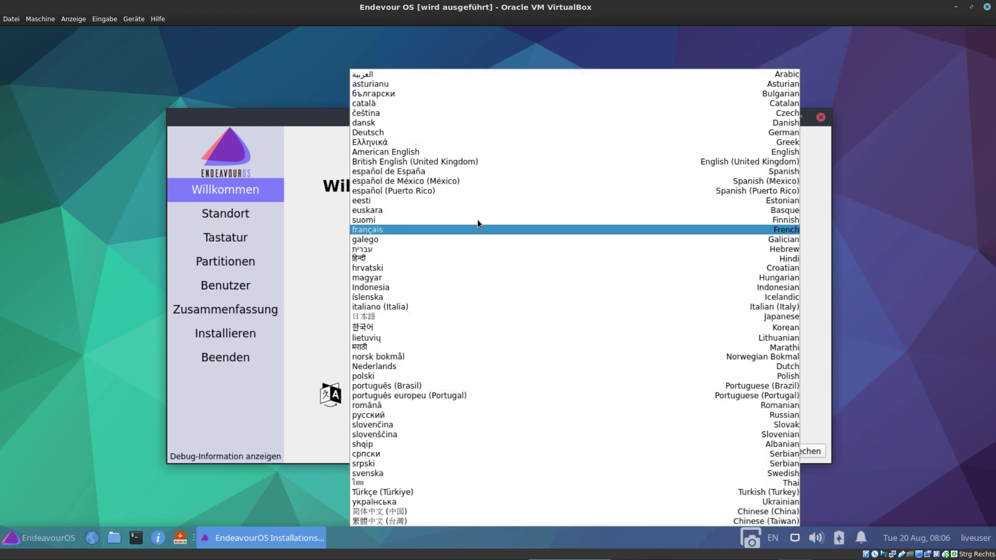
click(419, 154)
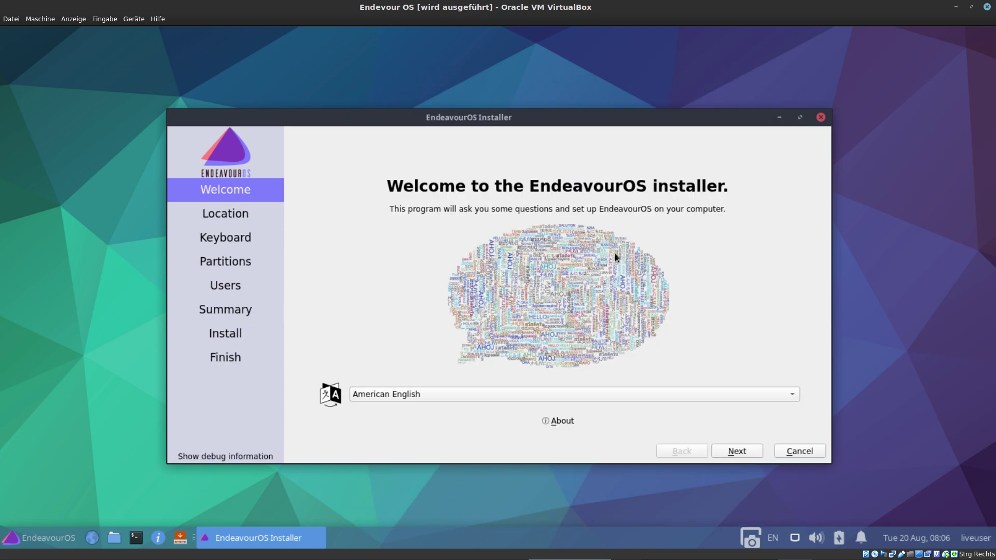
click(740, 451)
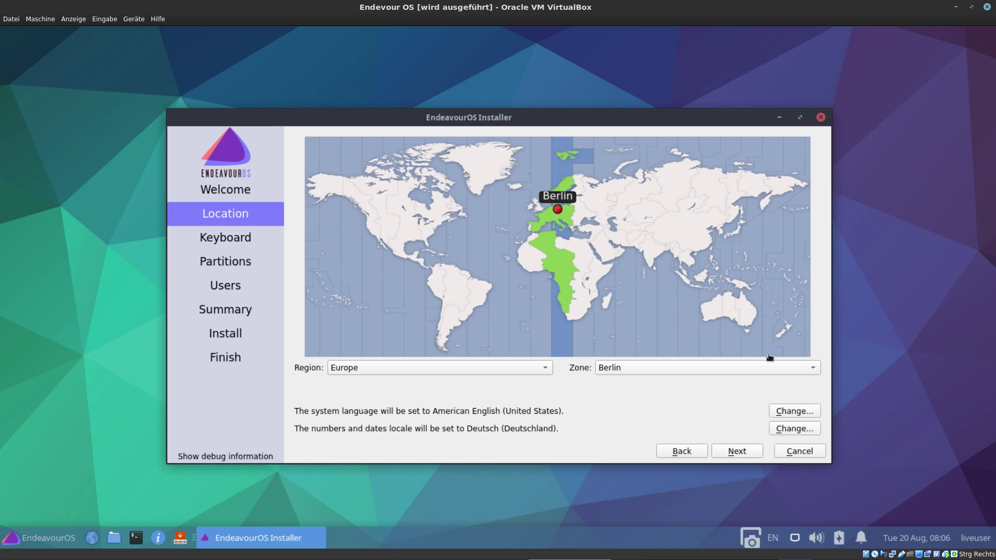
Step: Set the time zone to region America and zone New York, and continue to the keyboard settings
click(814, 371)
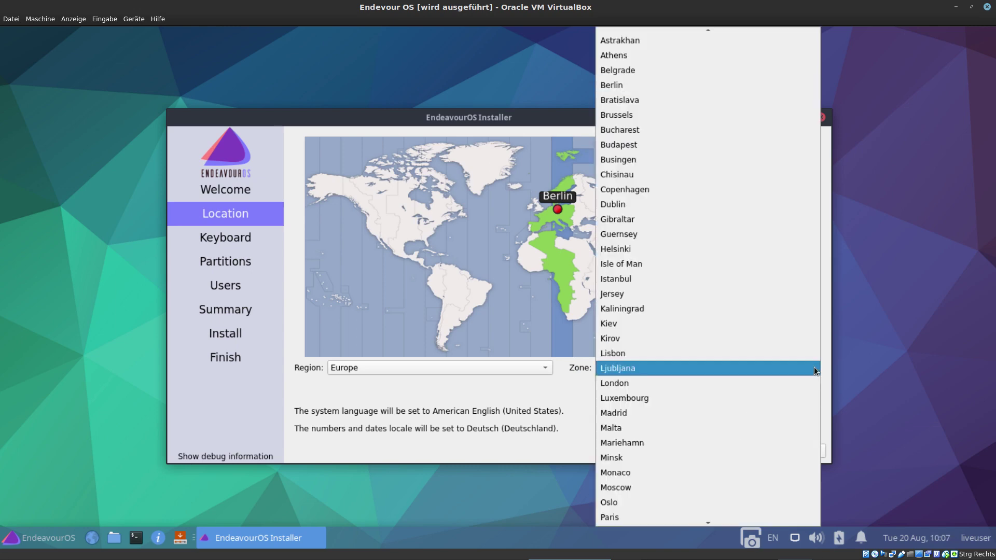
click(546, 370)
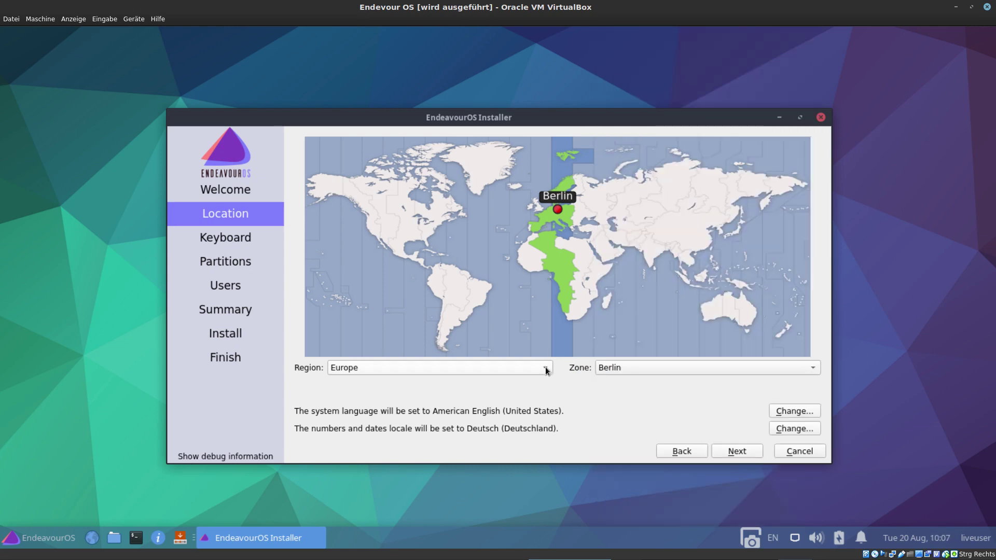
click(546, 371)
click(366, 281)
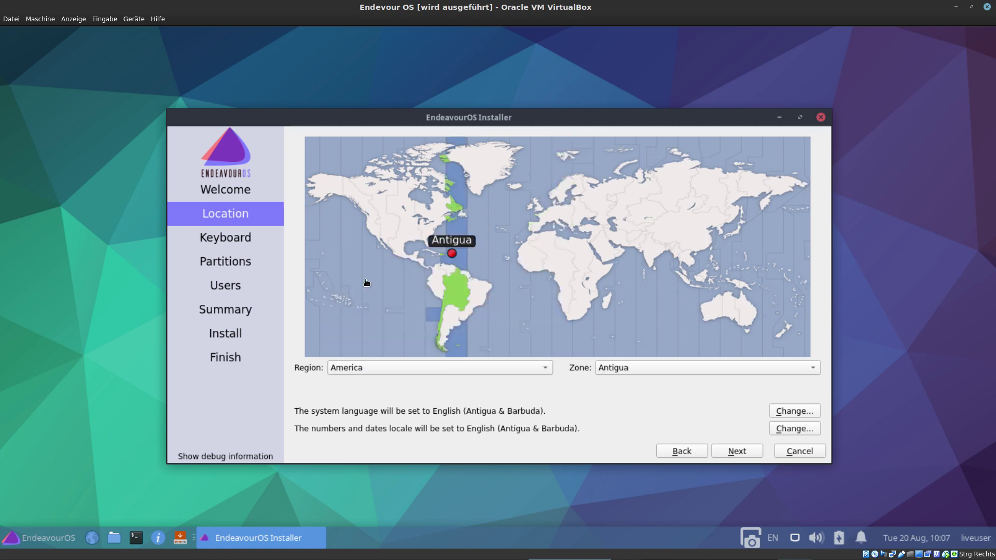
click(730, 366)
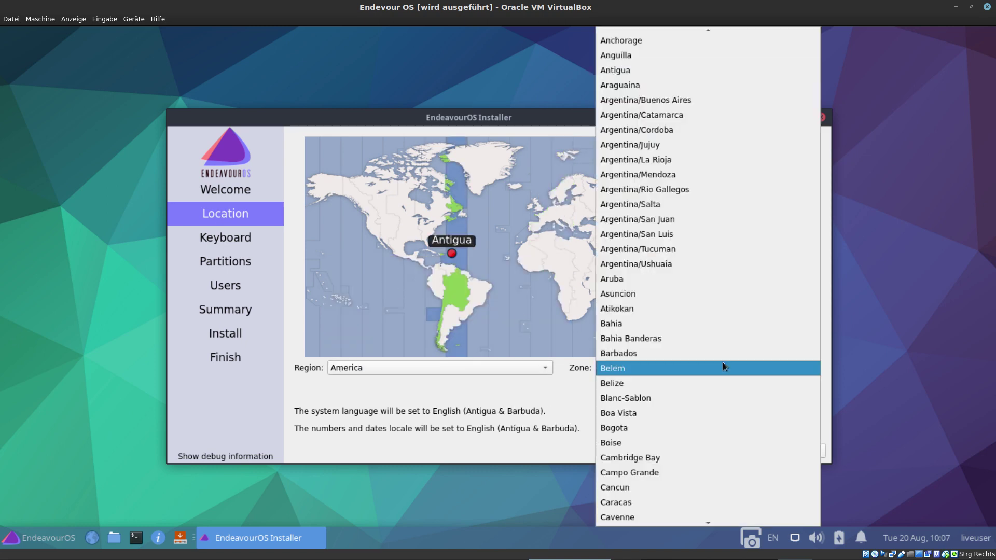
scroll(680, 231, down, 3)
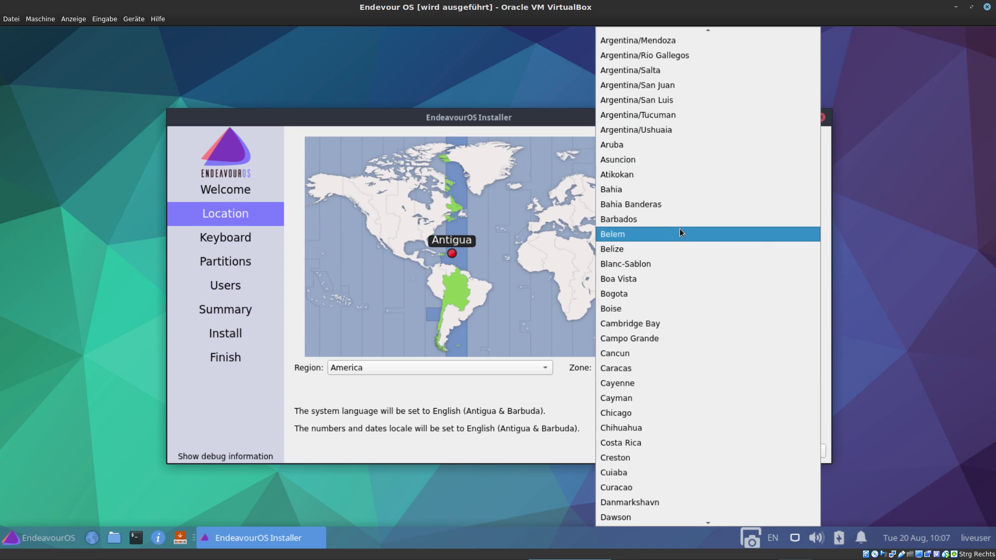
scroll(679, 232, down, 20)
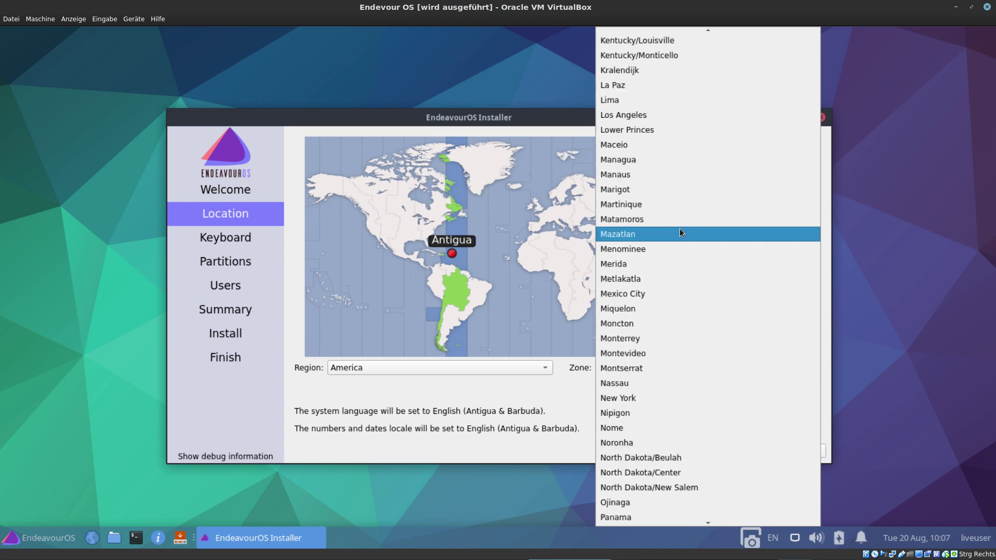
scroll(680, 232, down, 2)
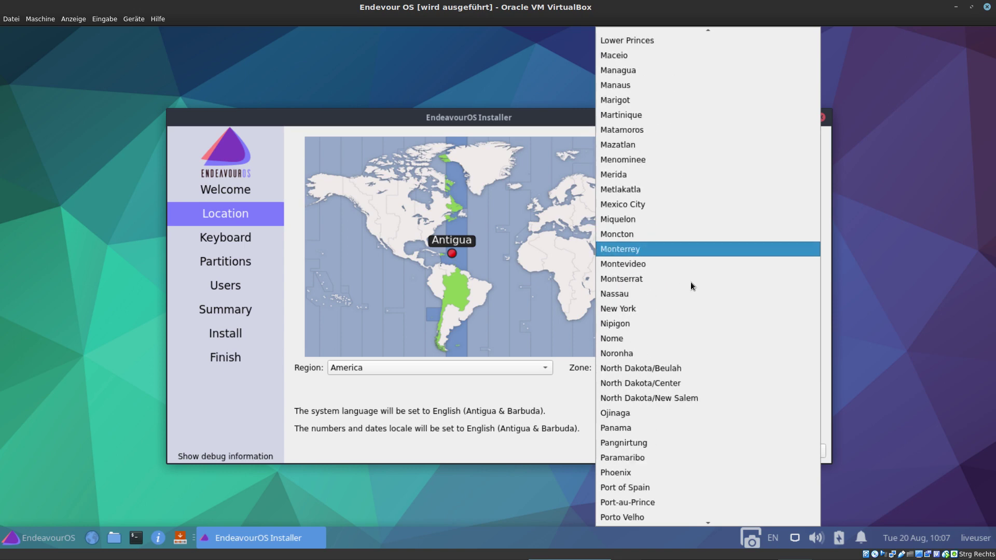
click(639, 309)
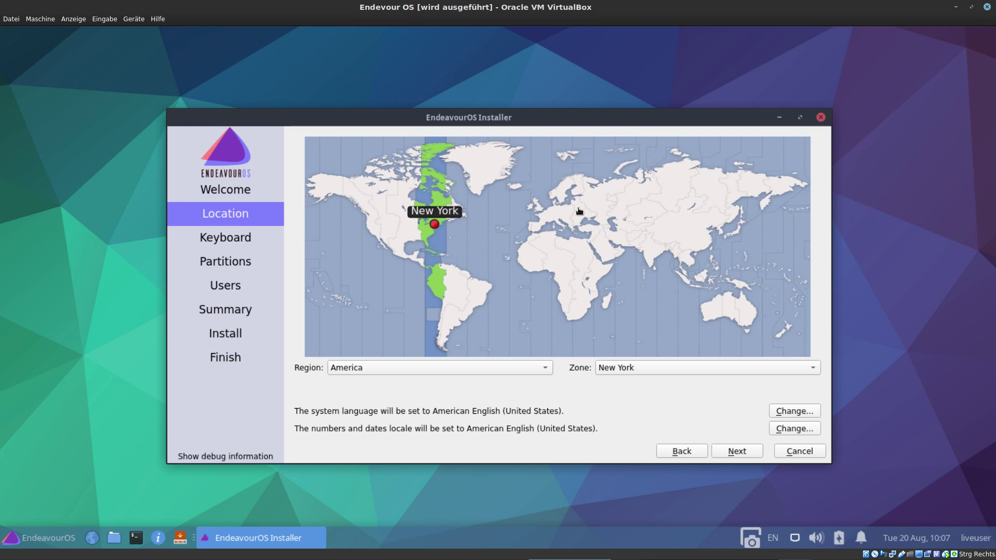
click(746, 451)
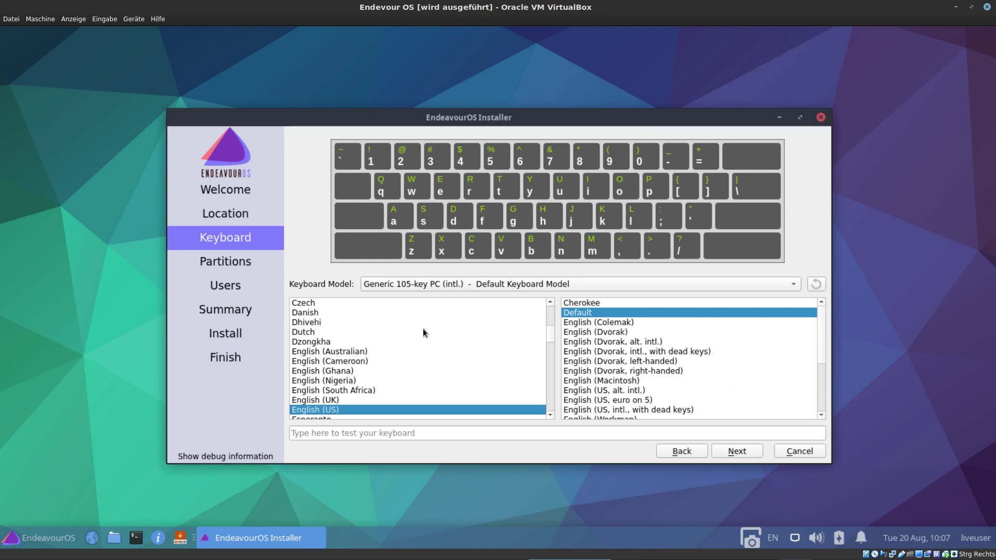
Step: Choose the German keyboard layout, and set partitioning to erase the VBOX HARDDISK with no swap
scroll(423, 330, down, 3)
scroll(422, 330, down, 2)
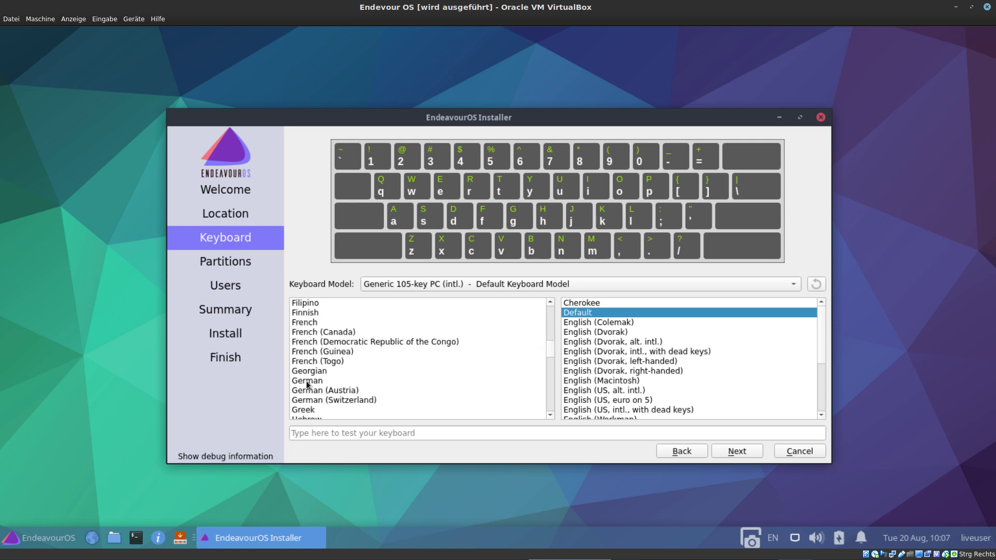
click(307, 381)
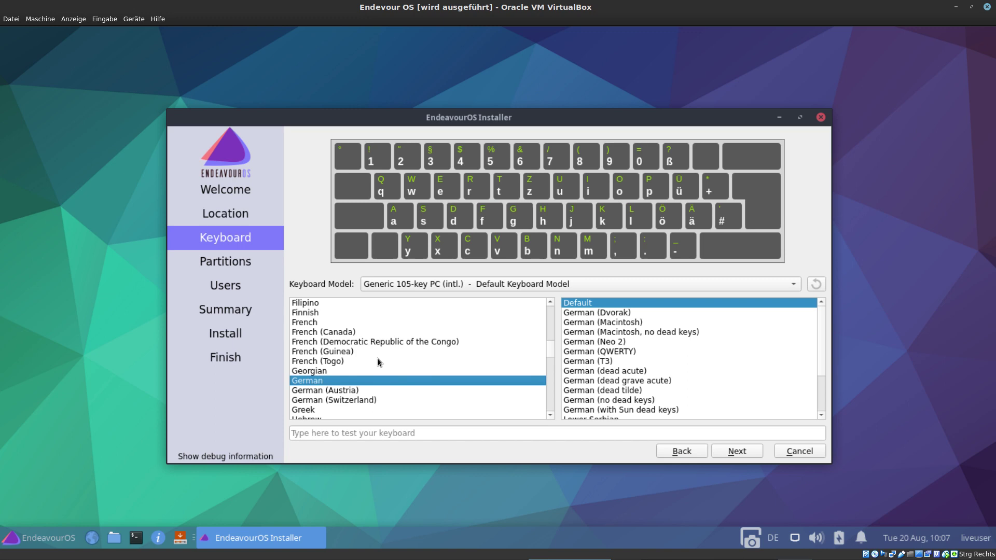
click(743, 451)
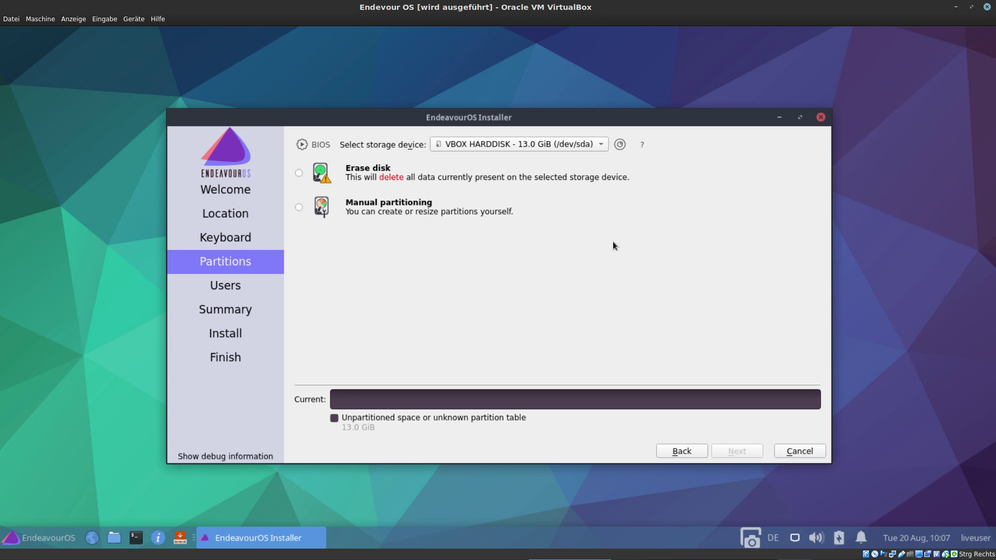
click(299, 174)
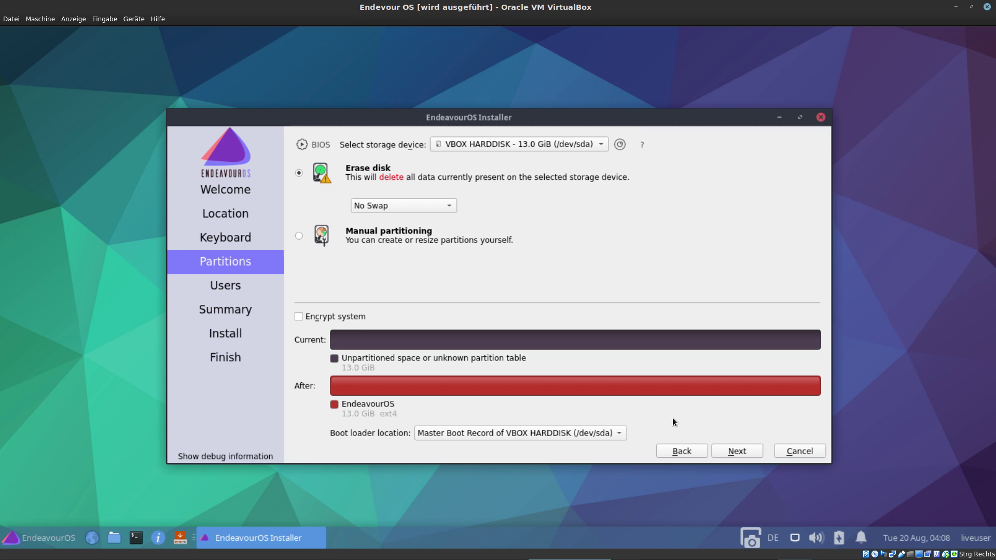
click(737, 451)
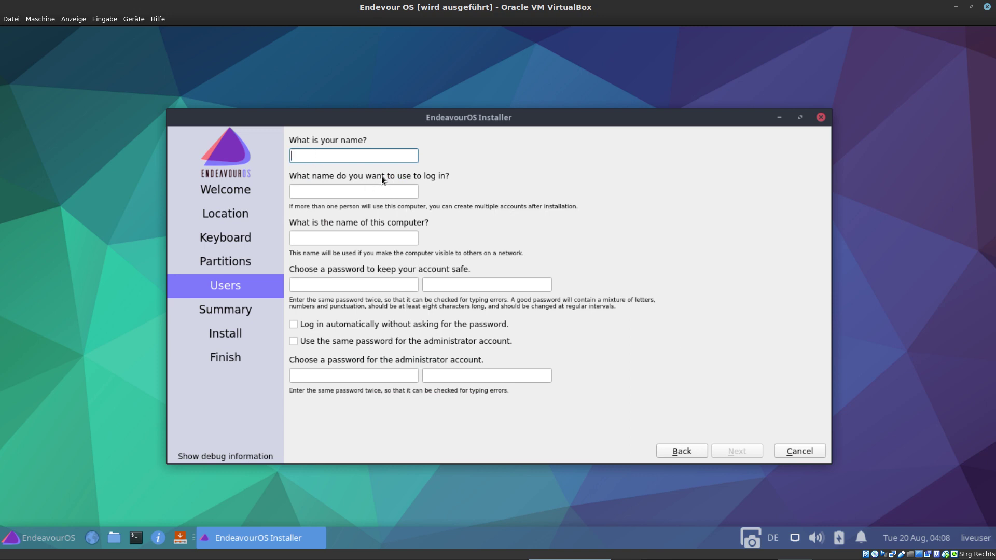
Step: Fill in the user's name and enter the account password in both user password fields
text(joe)
click(316, 285)
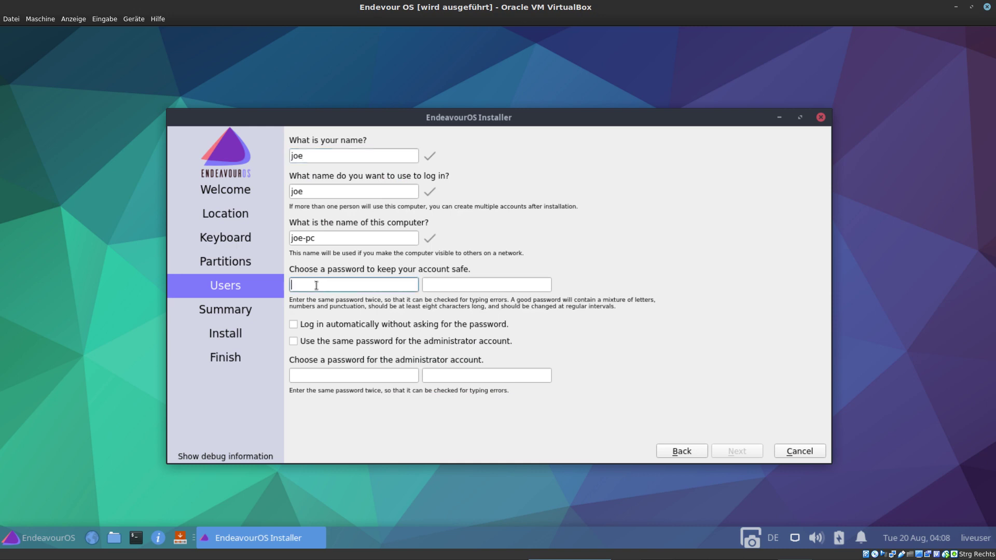
text(•••••)
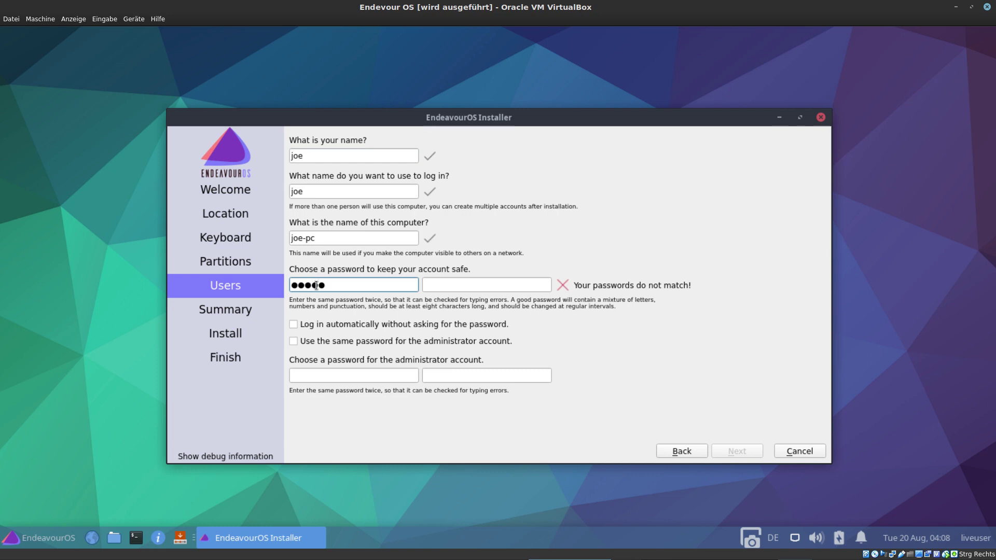
click(466, 280)
text(•)
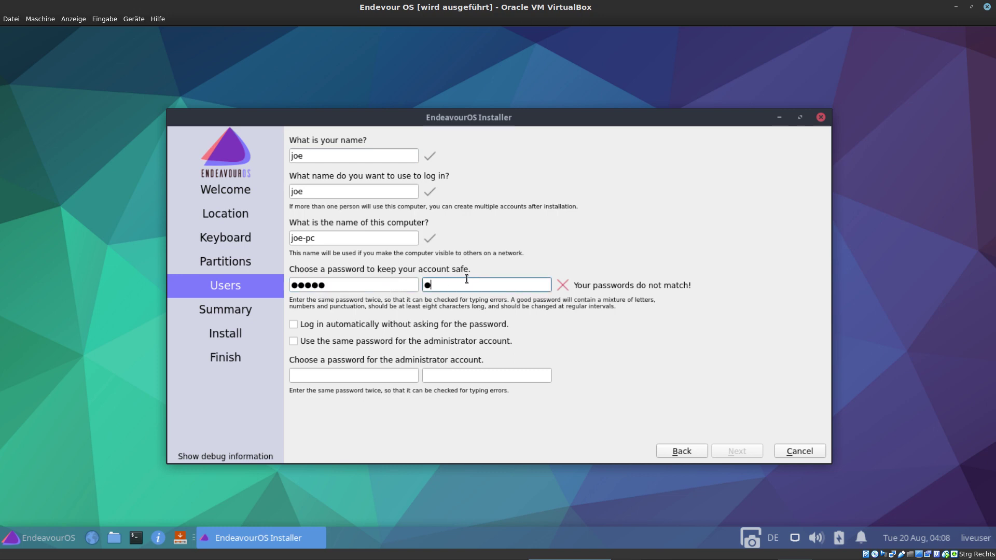
text(••••)
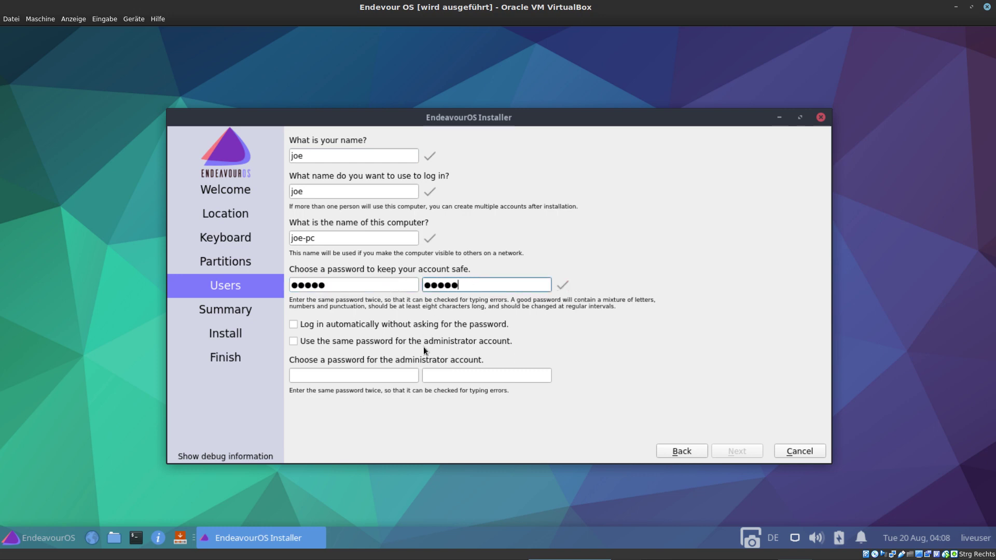
Step: Enter the administrator account password in both administrator password fields
click(302, 376)
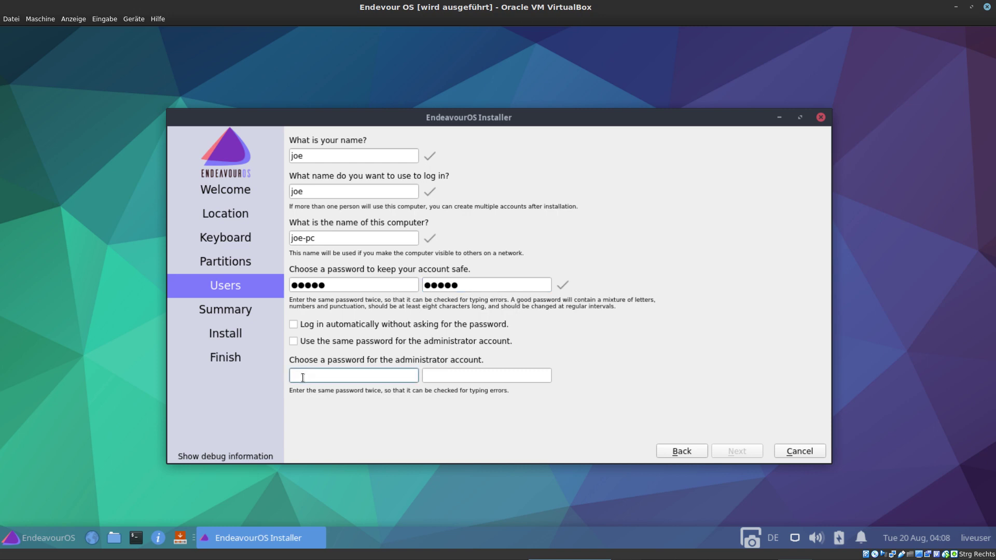
text(•••••)
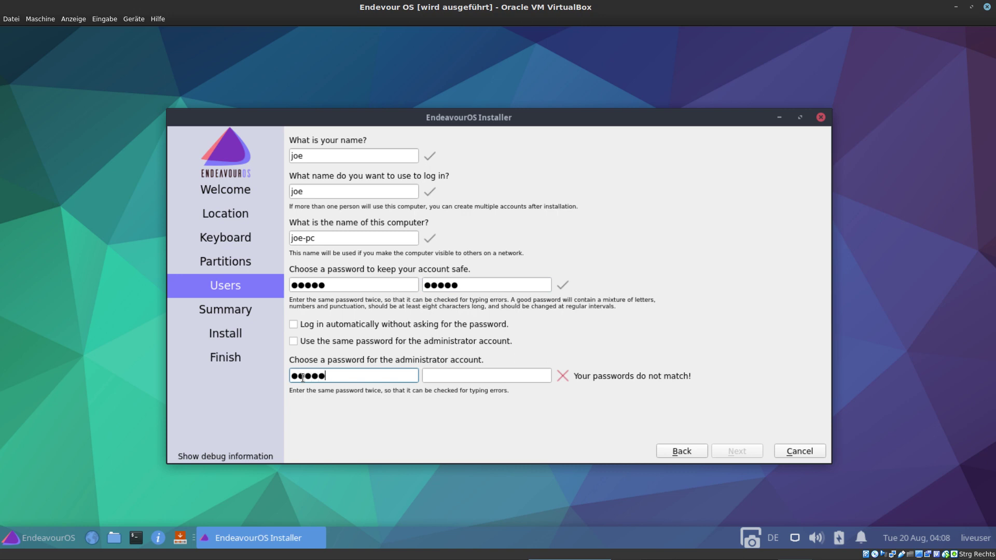
click(448, 373)
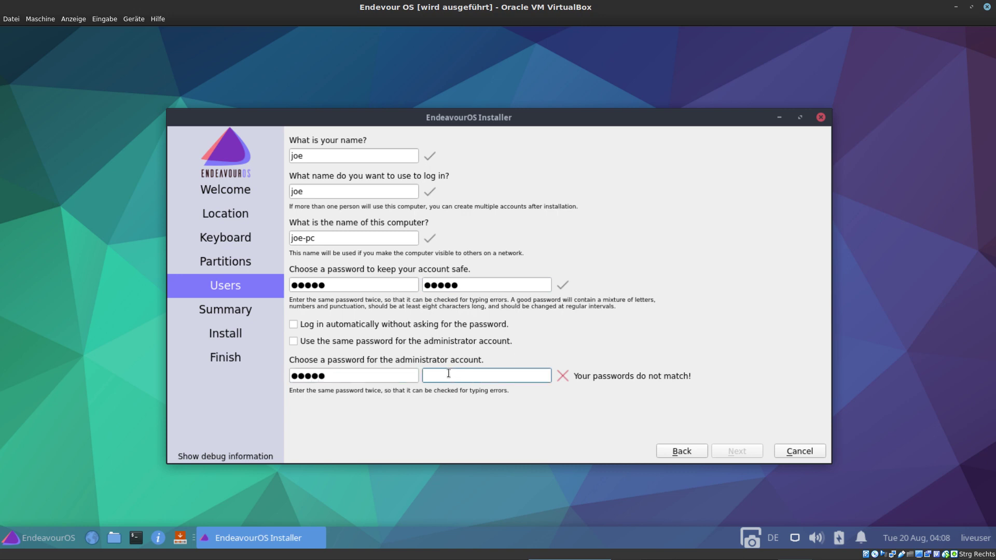
text(•••••)
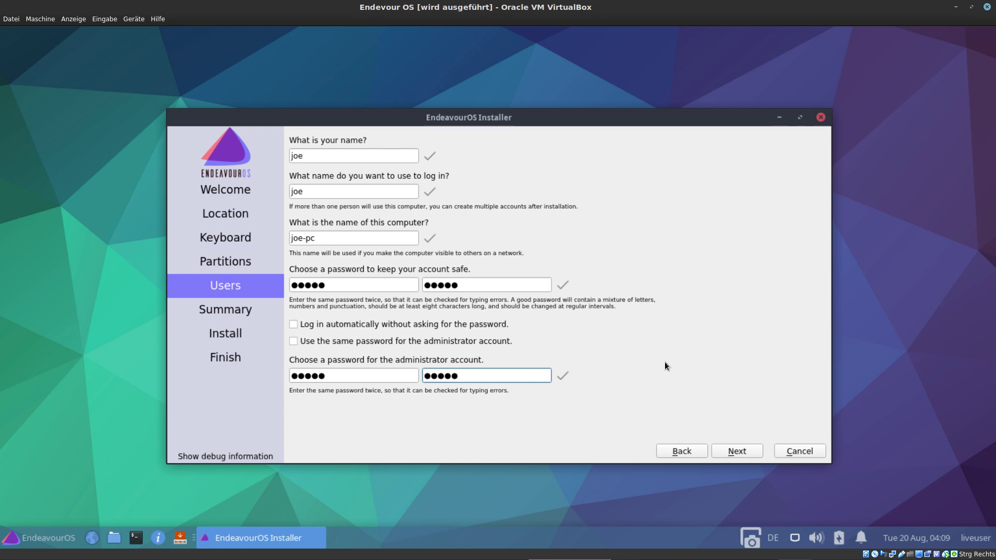
Step: Proceed to the installation summary, start the EndeavourOS installation and confirm the changes to the disk
click(742, 452)
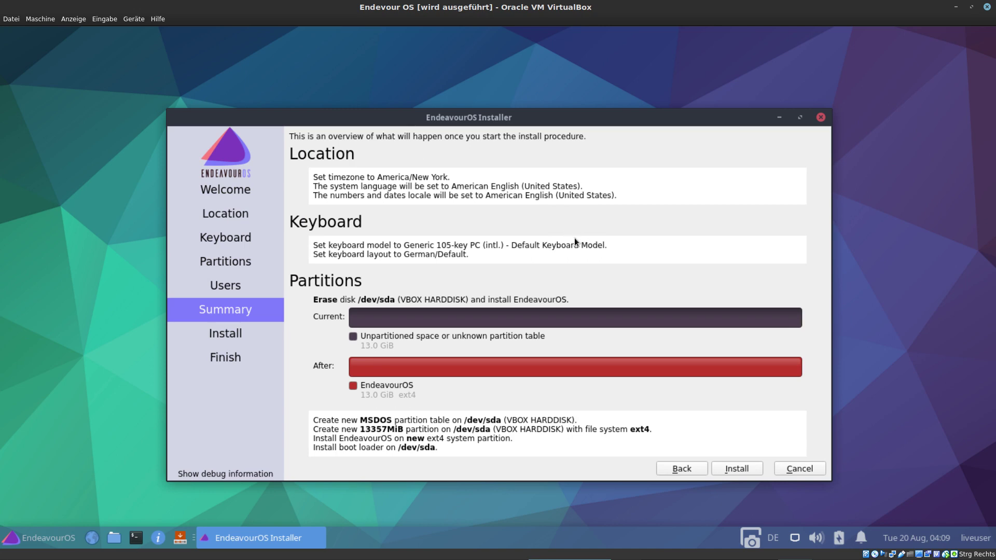
click(737, 468)
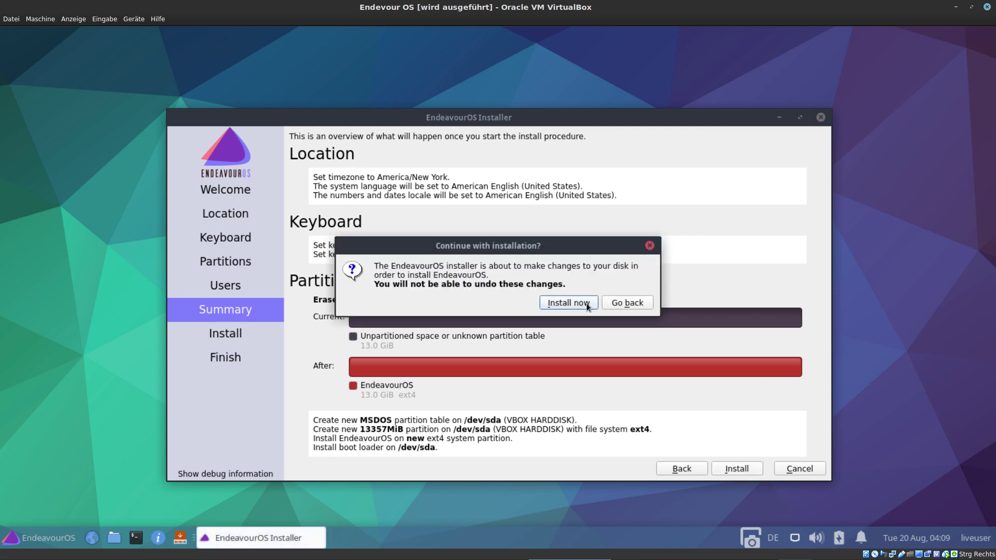
click(568, 303)
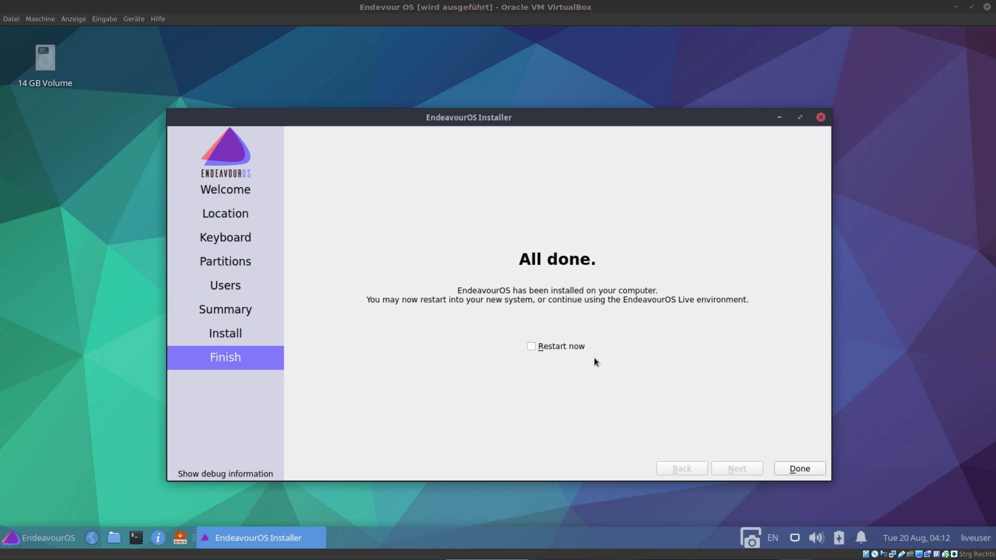
Step: Restart into the installed system, log in with the account password, and permanently dismiss the connection established notification
click(531, 347)
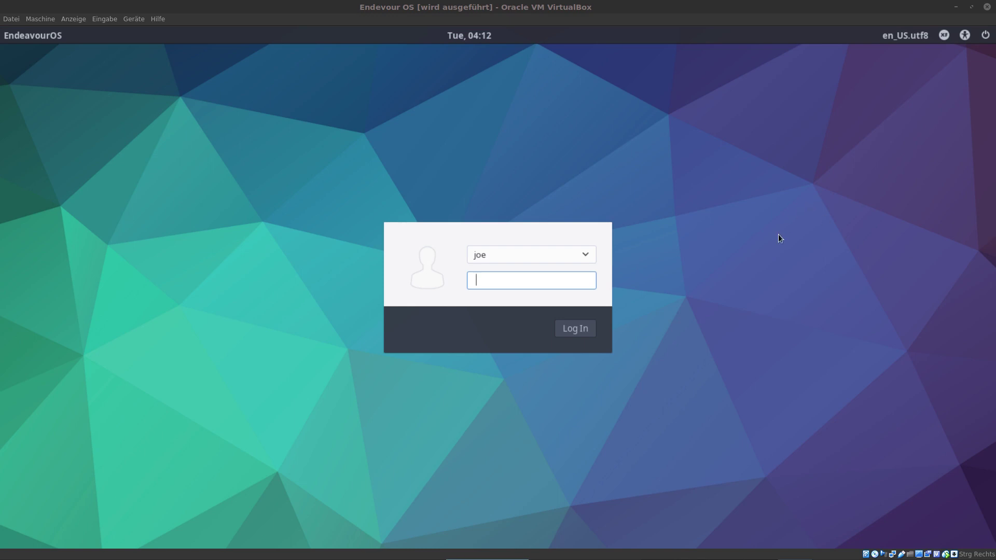
click(492, 283)
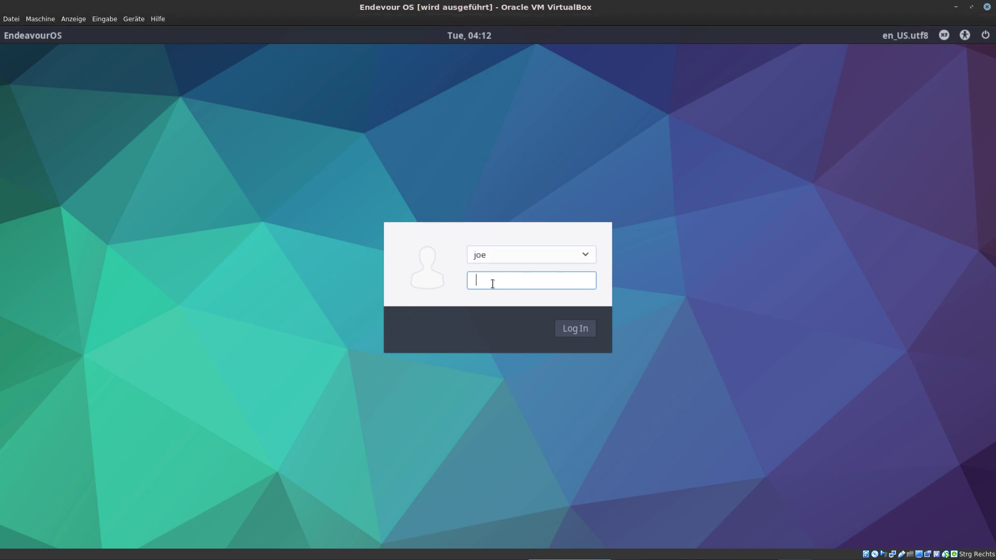
text(*****)
click(573, 331)
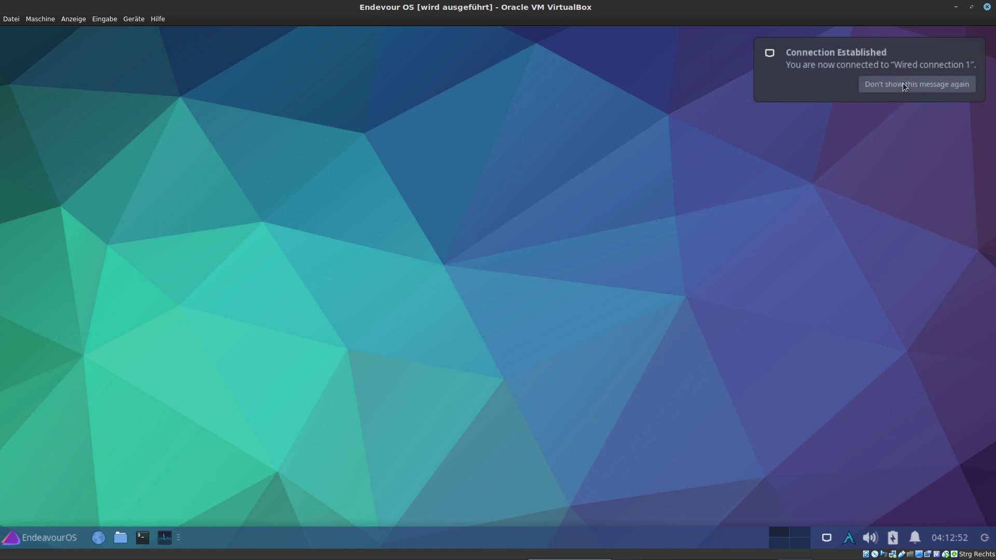
click(903, 83)
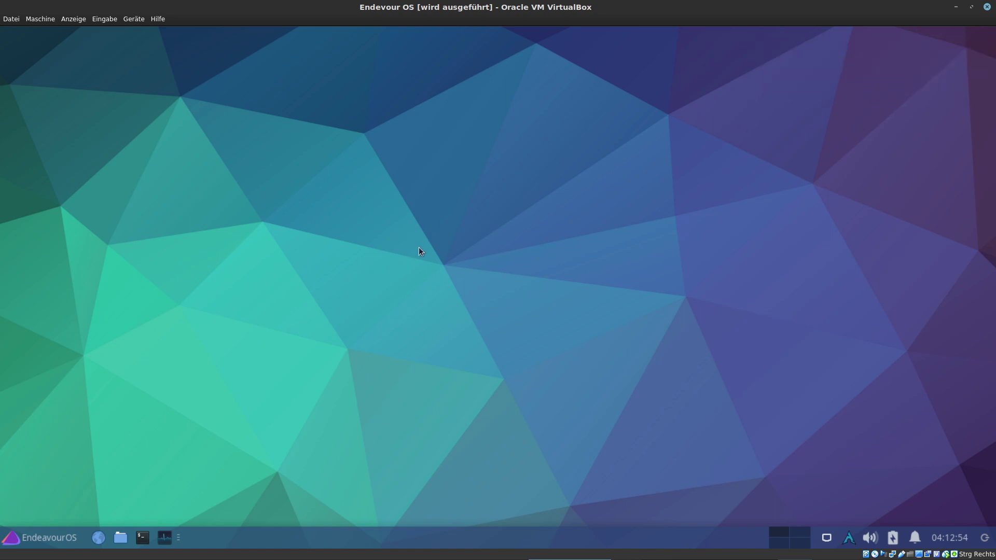
Step: Look through the preinstalled applications in the Accessories, Development, Internet, Multimedia, Office and Settings categories
click(42, 537)
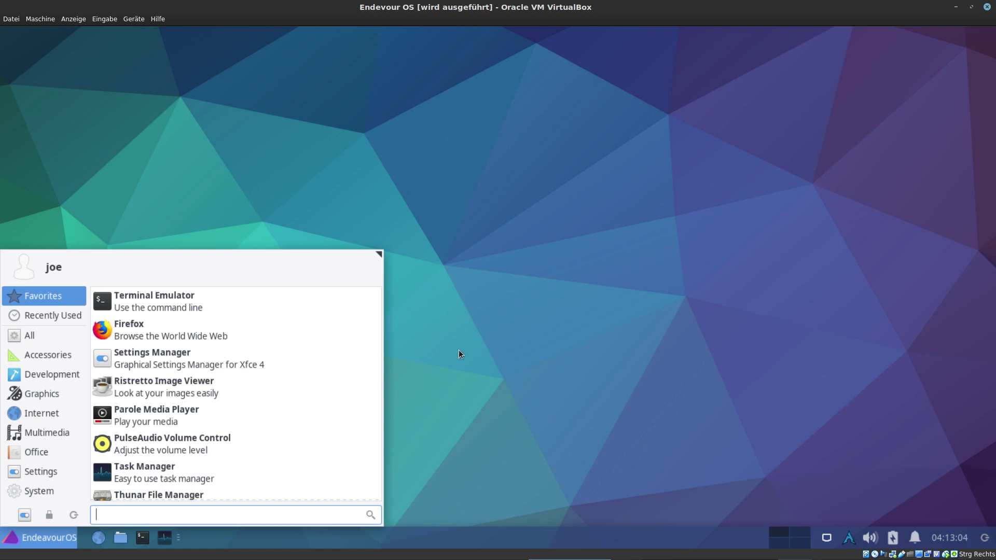
click(41, 359)
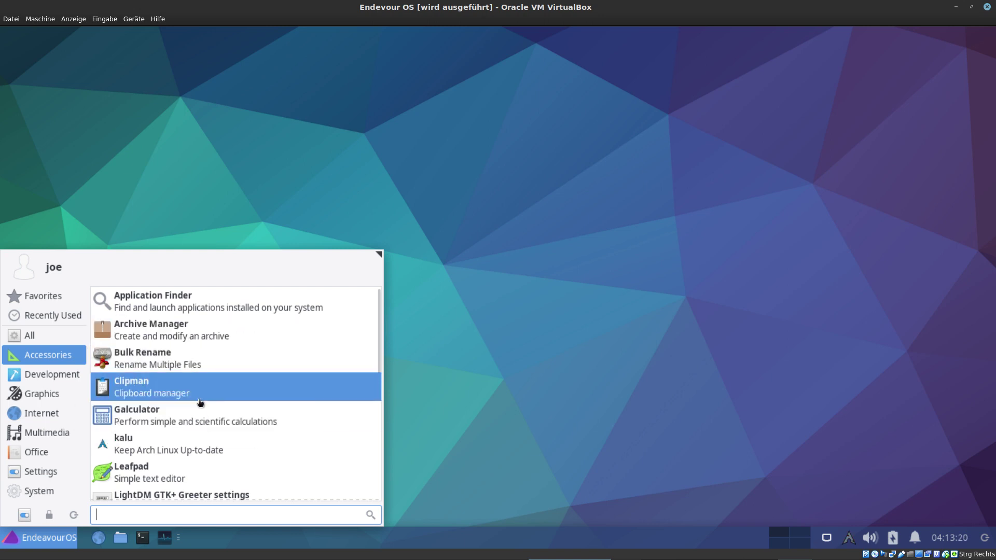
click(48, 376)
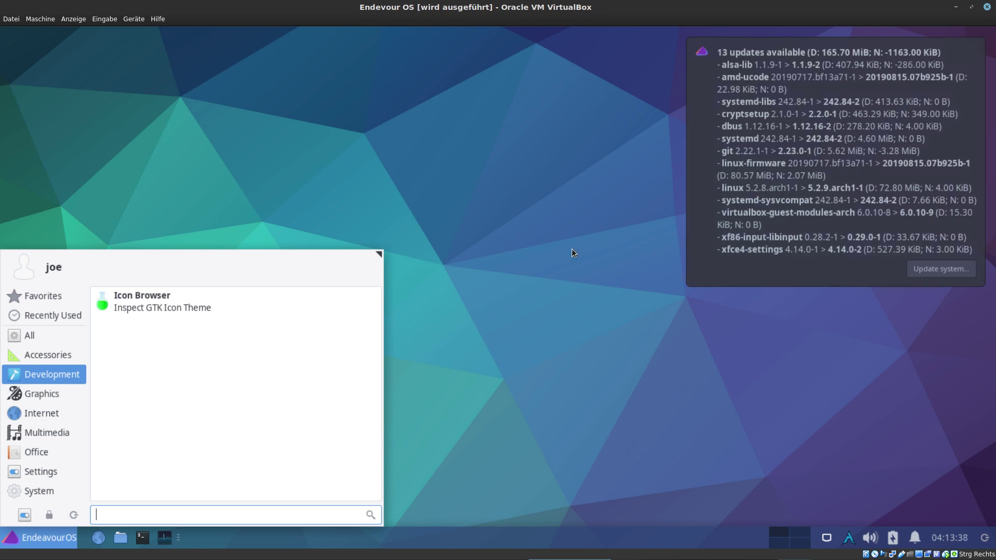
click(802, 346)
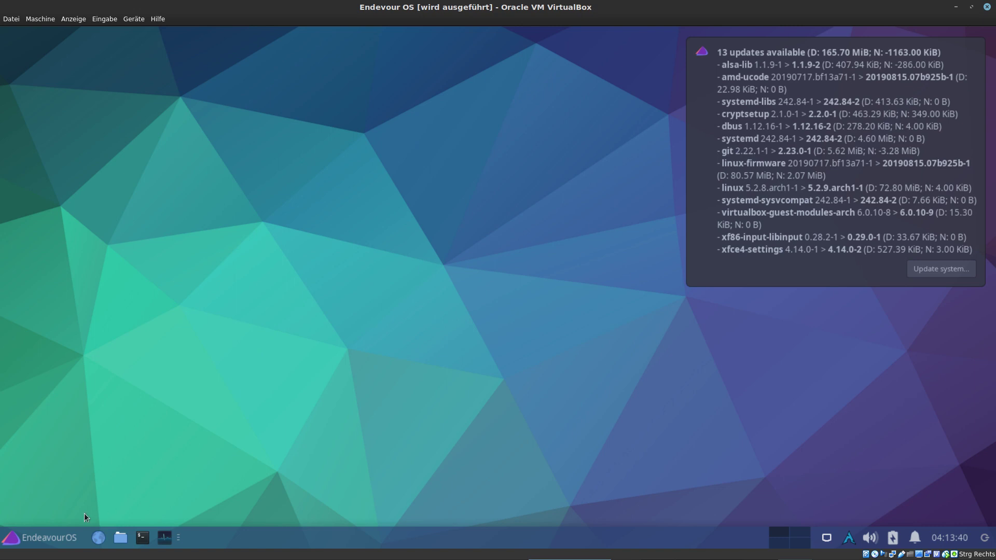
click(39, 535)
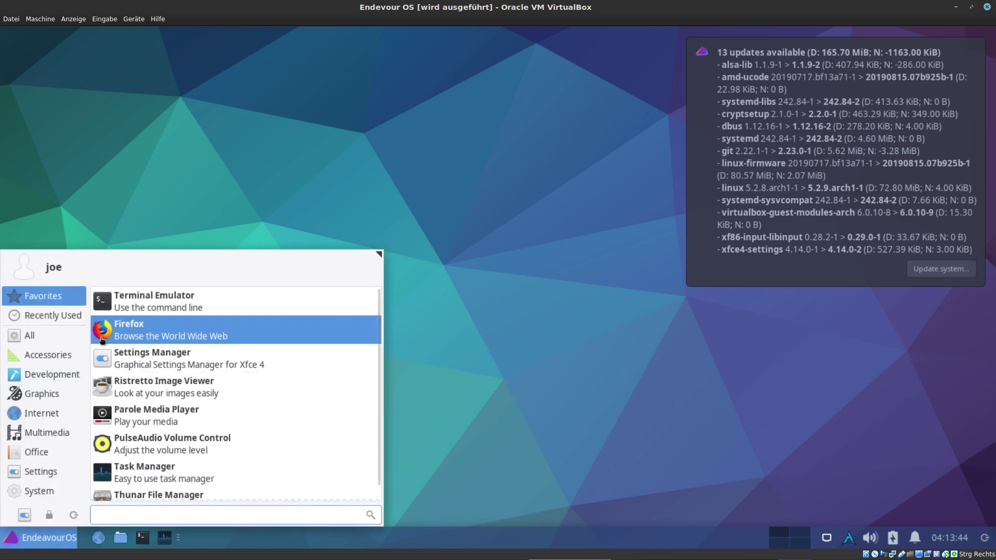
click(49, 413)
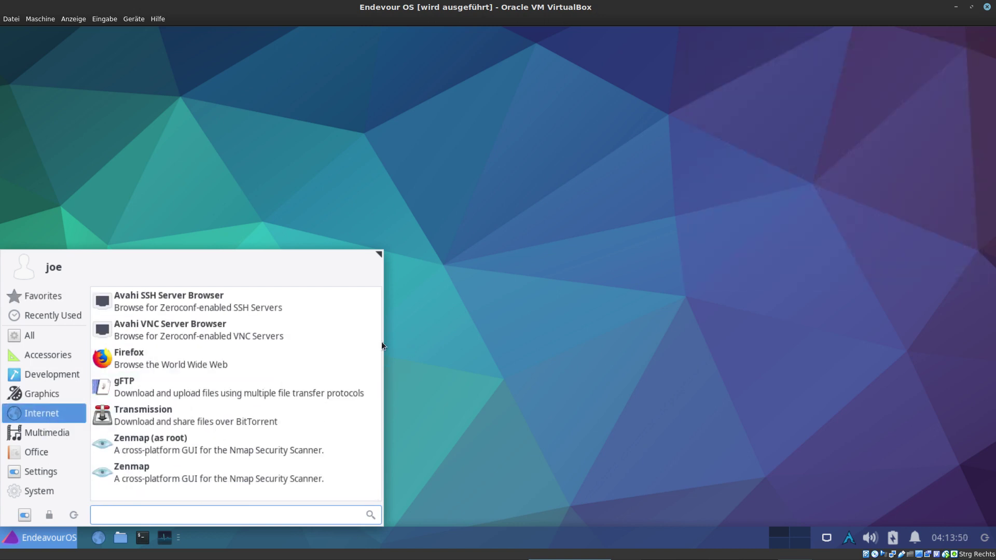
click(48, 429)
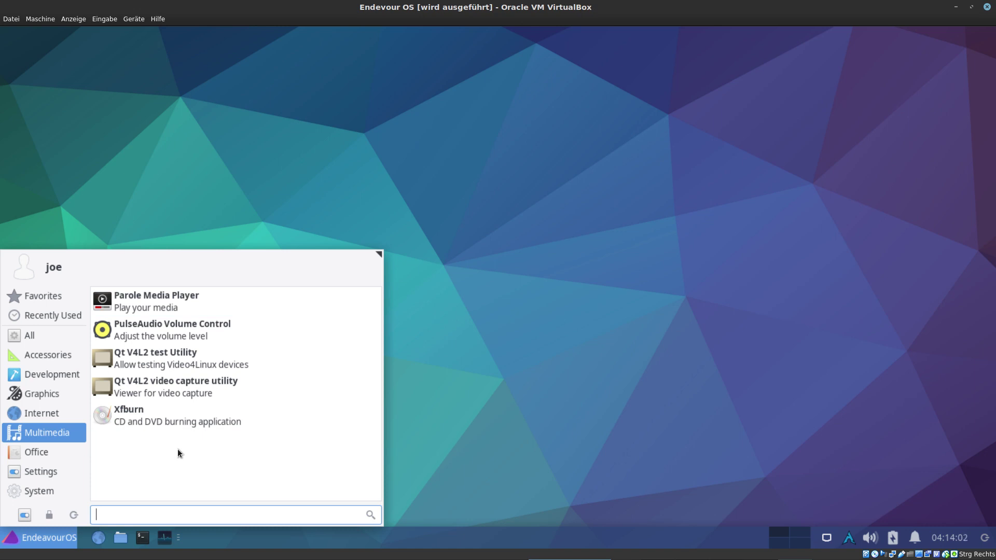
click(37, 452)
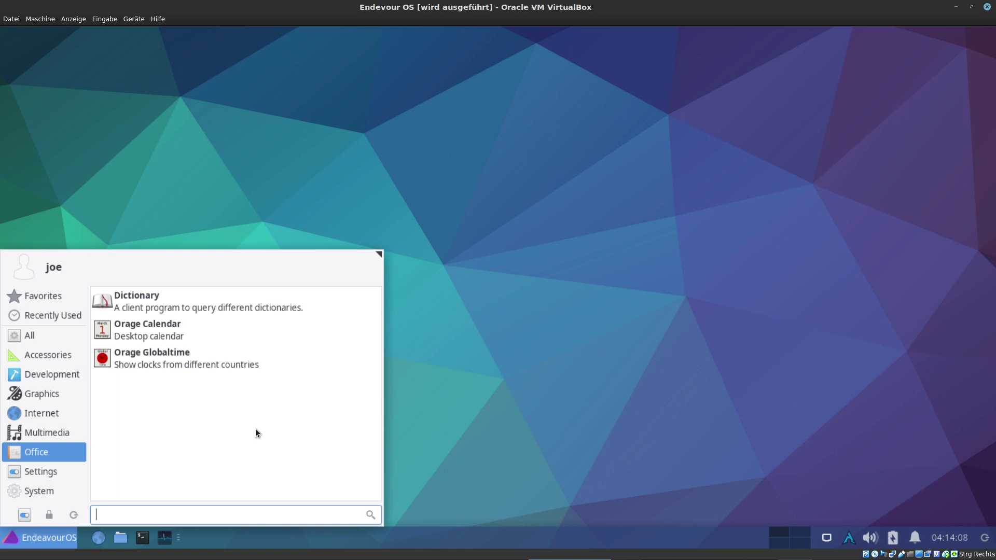
click(32, 470)
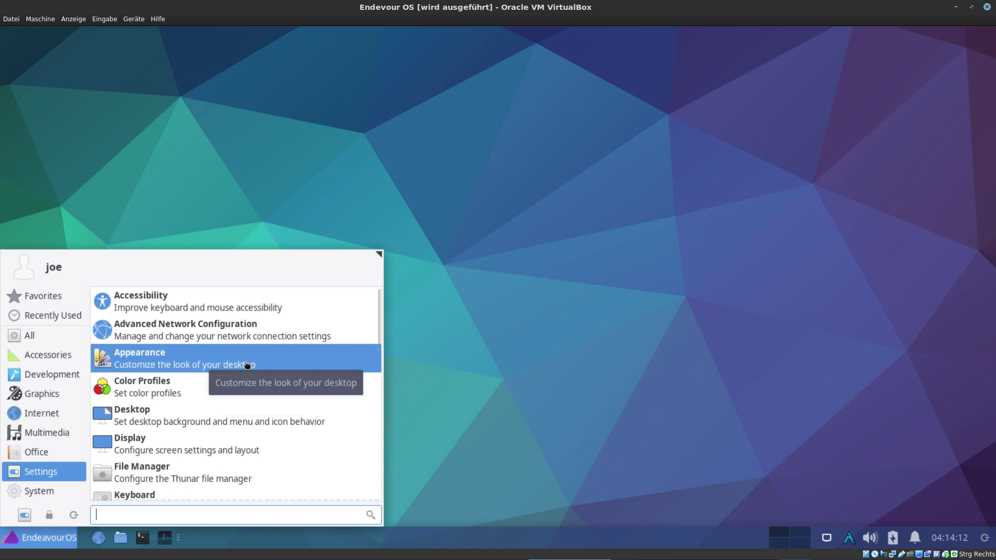
Step: Open the Appearance settings and try out the Arc-Dark, Arc-Darker, Arc, Adwaita and Adwaita-dark styles
click(156, 362)
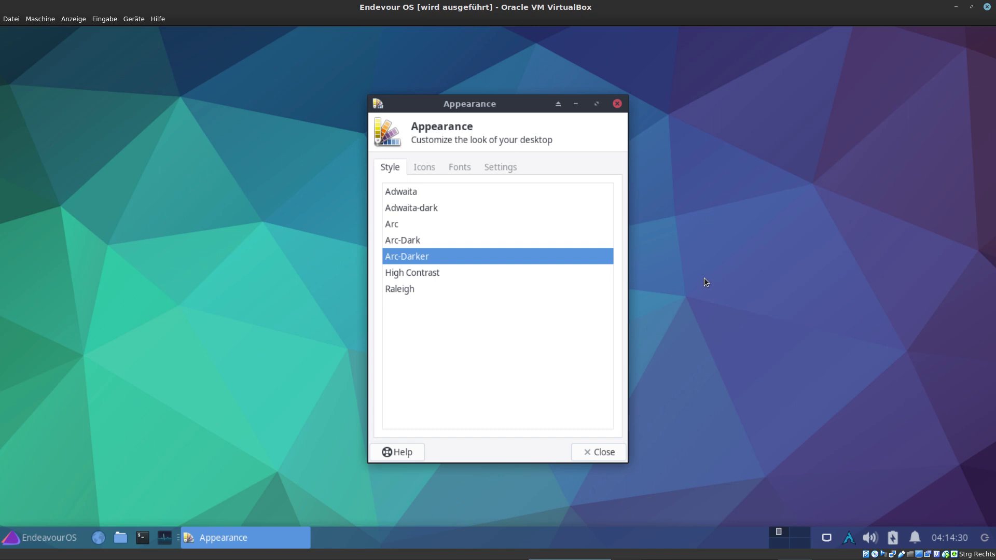
click(413, 241)
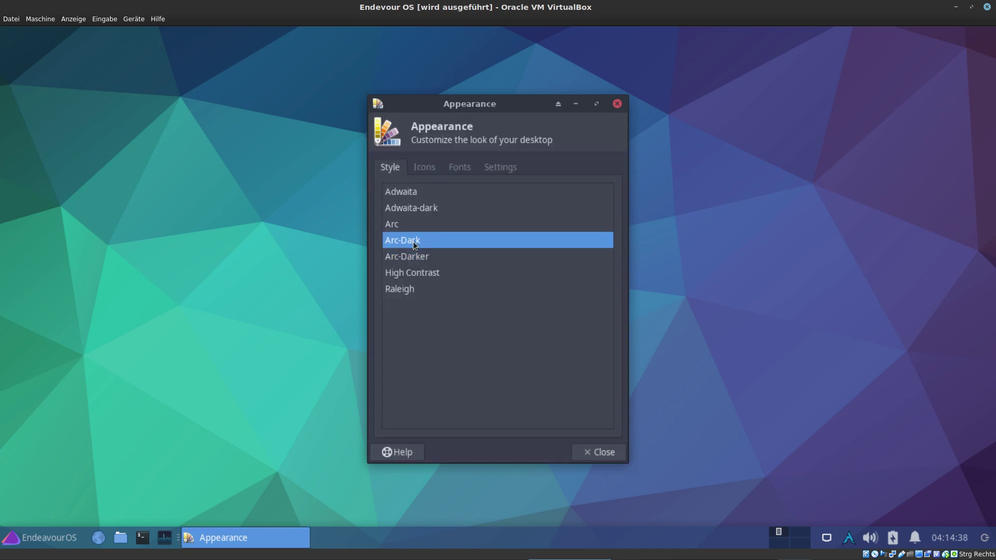
click(412, 256)
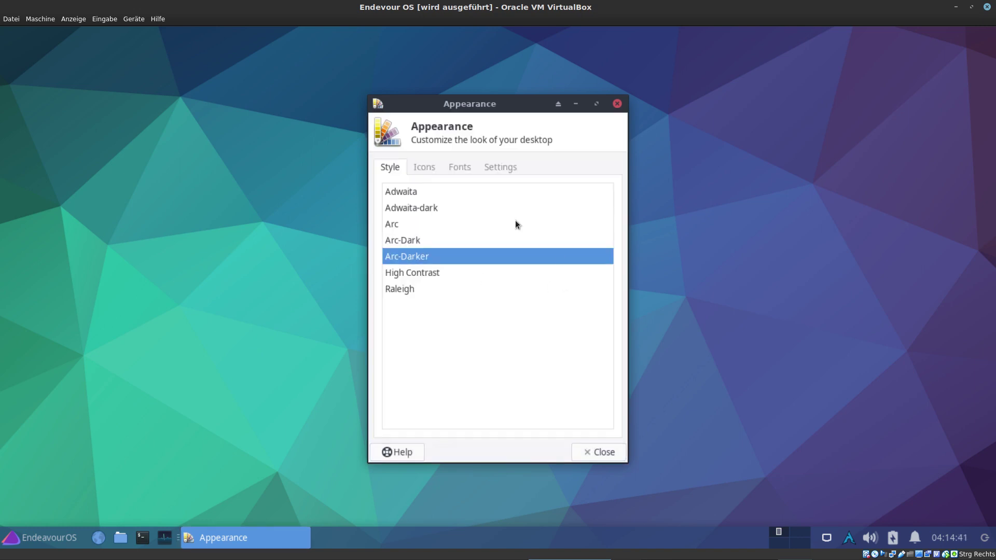
click(395, 227)
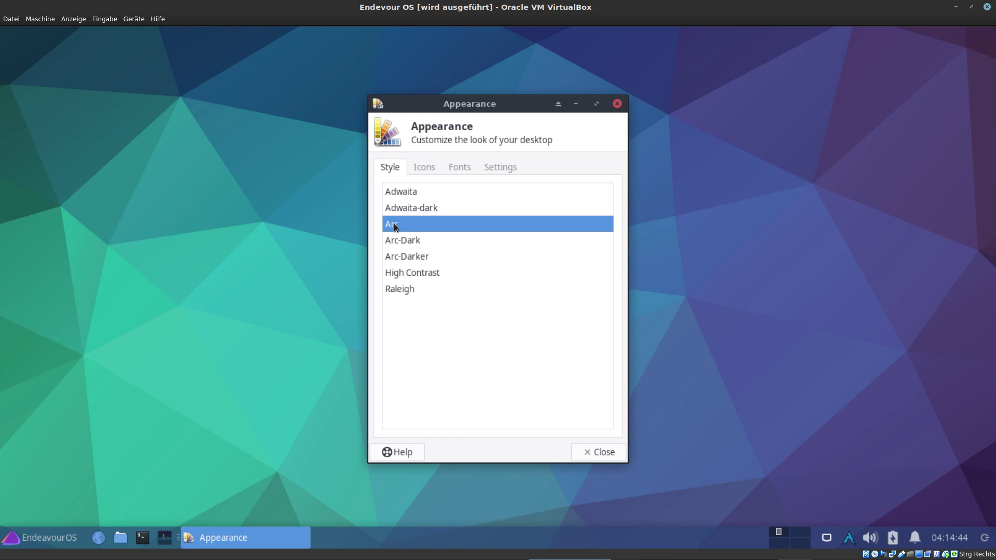
click(409, 194)
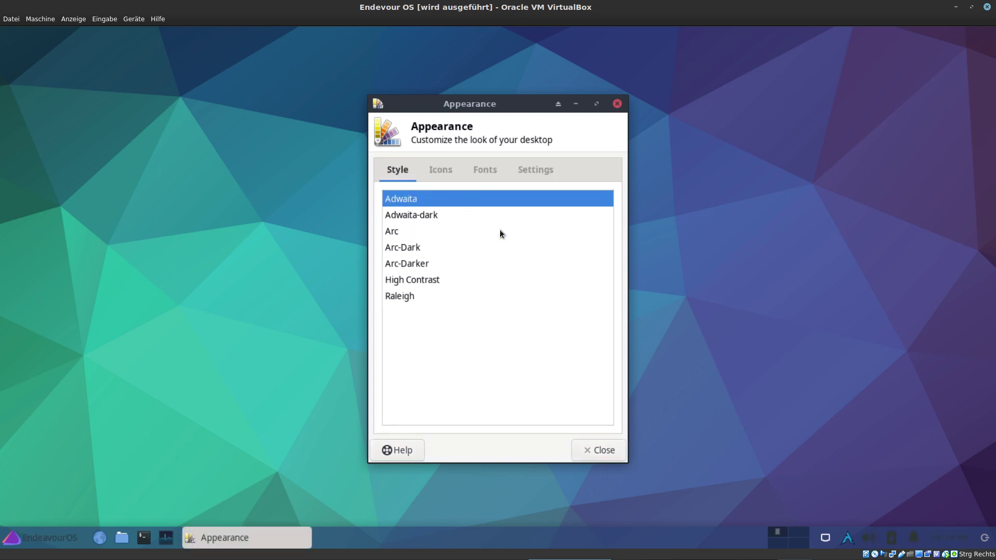
click(402, 210)
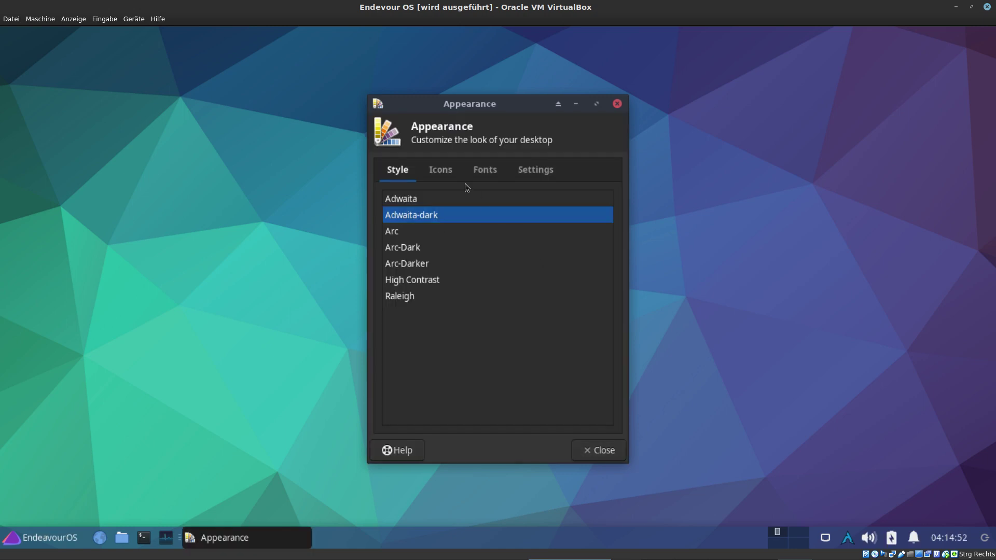
Step: Try out the Adwaita icon theme and switch the icons back to the Arc theme
click(441, 171)
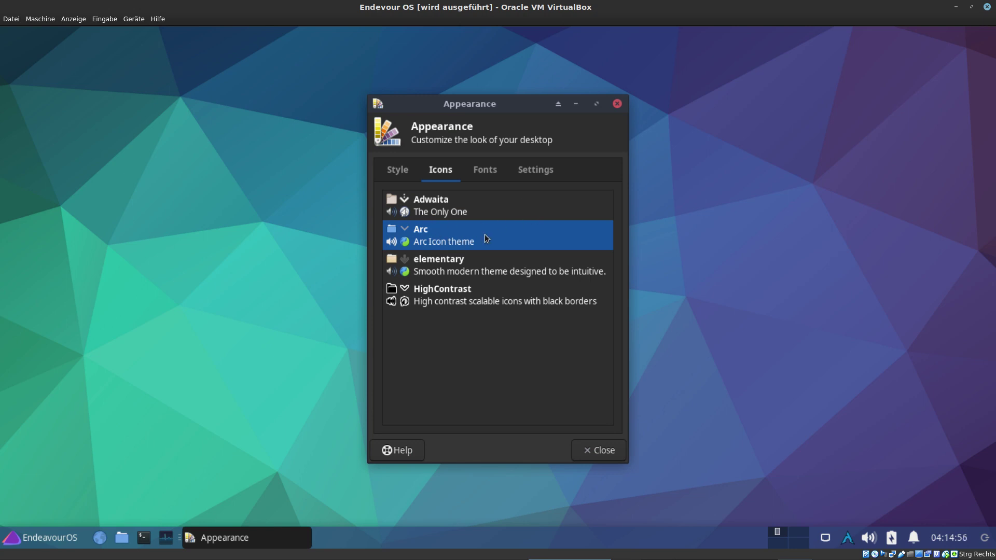
click(433, 199)
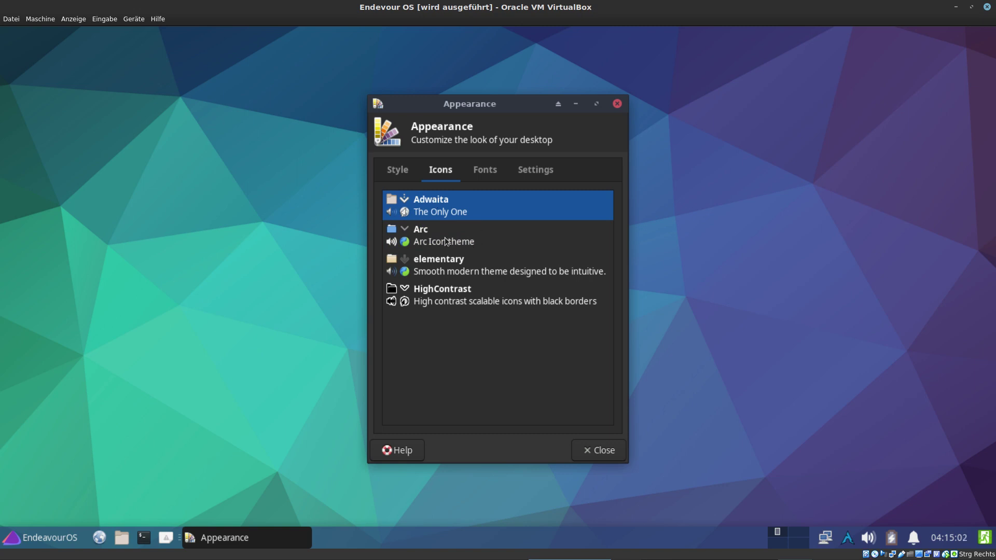
click(423, 239)
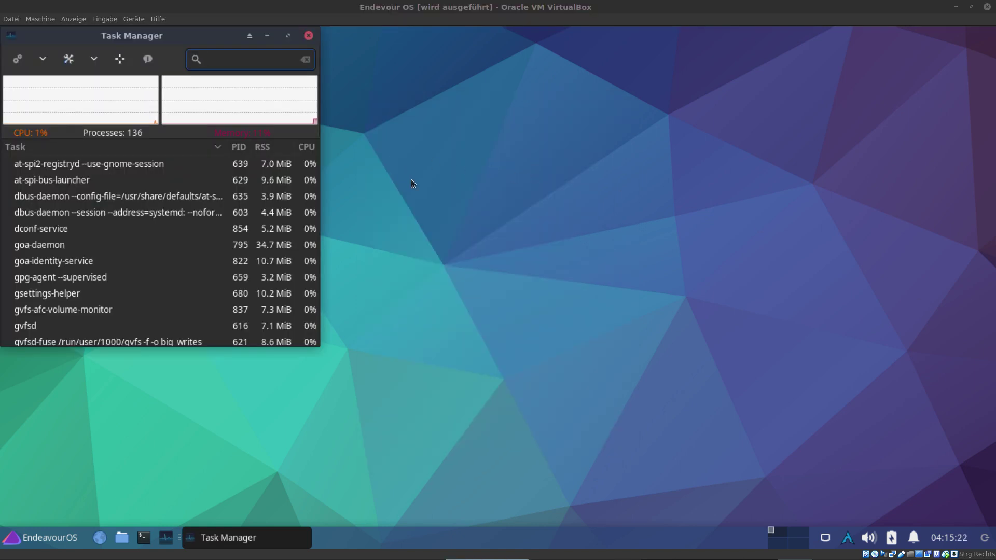
Step: Enable showing memory usage in bytes in the Task Manager, and enlarge and reposition its window
click(69, 59)
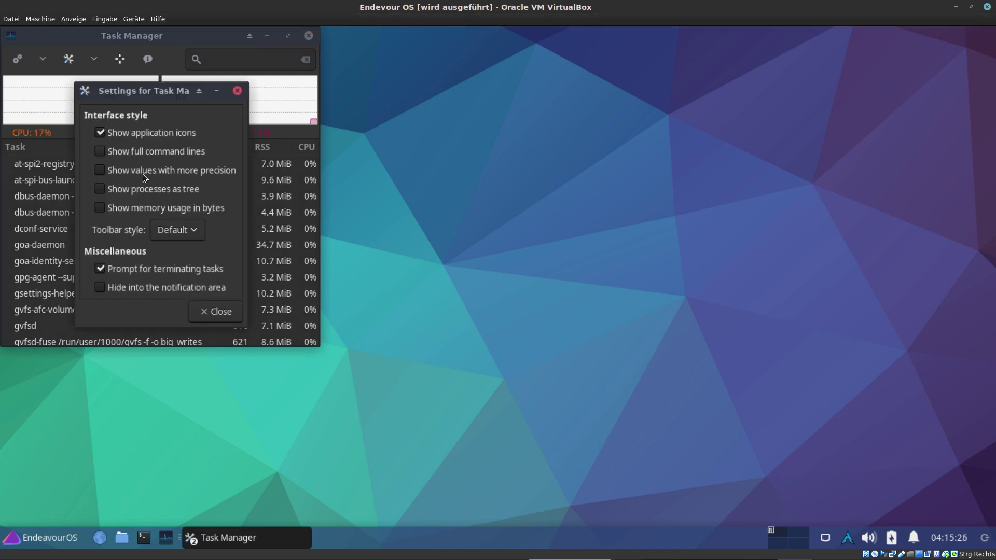
click(101, 208)
click(222, 311)
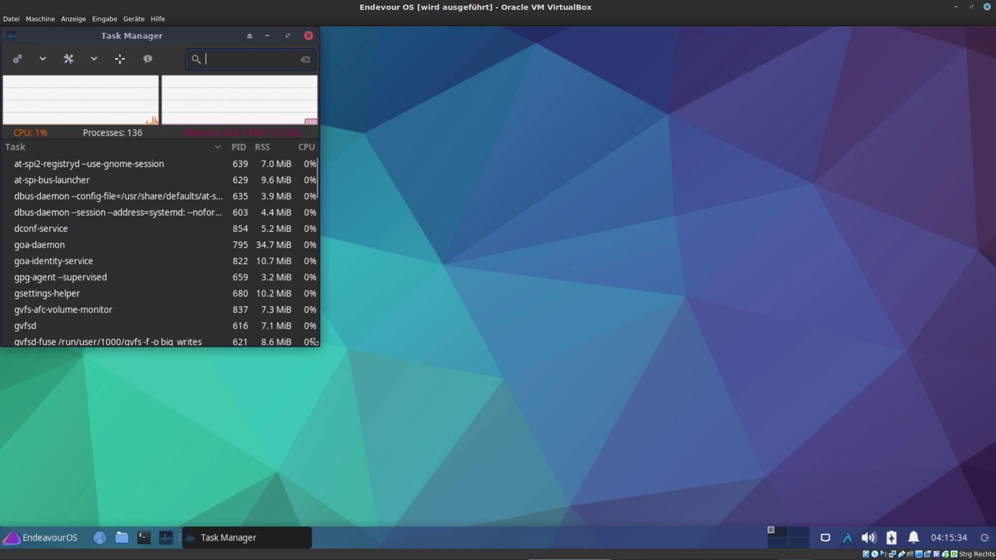
drag(319, 347, 506, 426)
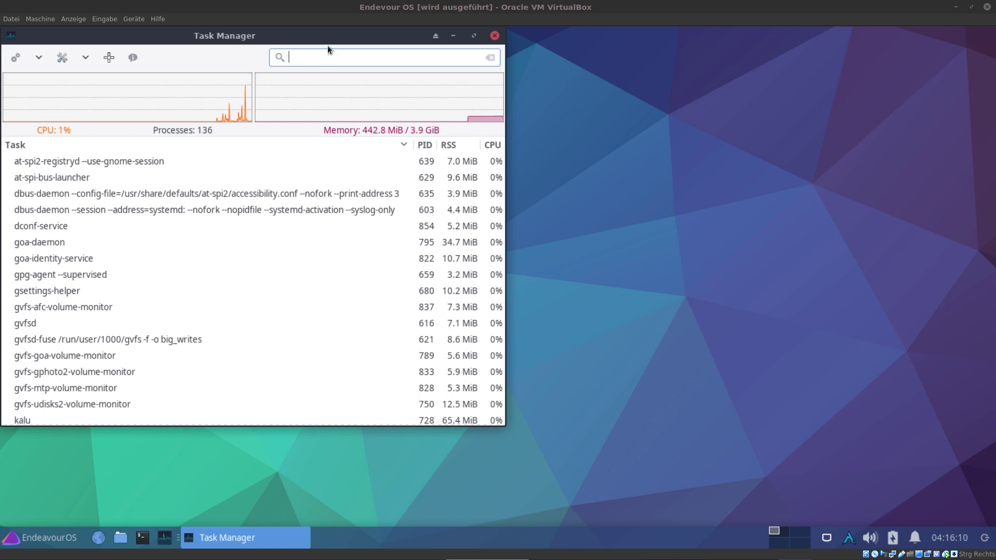
drag(332, 35, 575, 87)
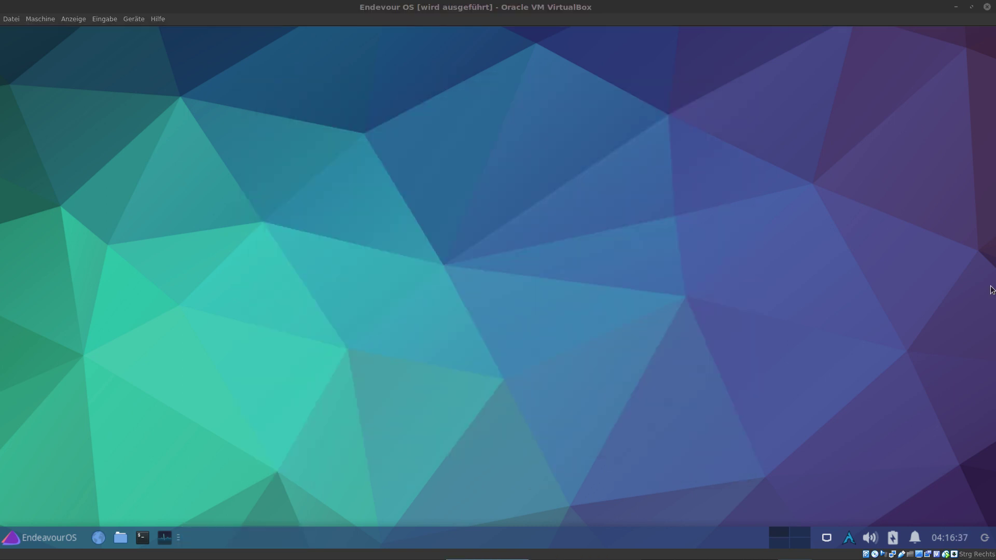
Step: Open the home folder in the file manager and move its window toward the middle of the desktop
click(121, 537)
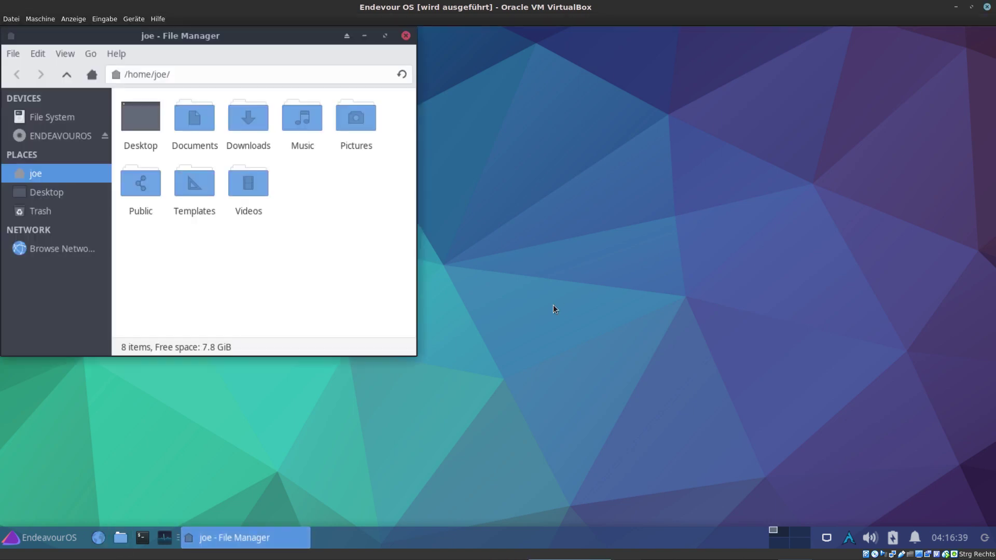
drag(225, 38, 629, 144)
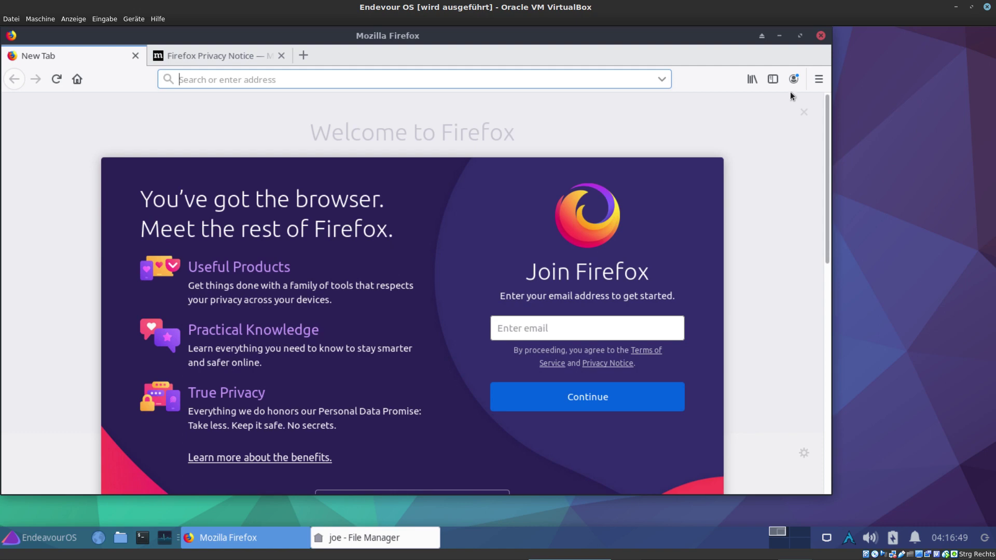
Step: Quit Firefox and confirm closing its open tabs
click(821, 36)
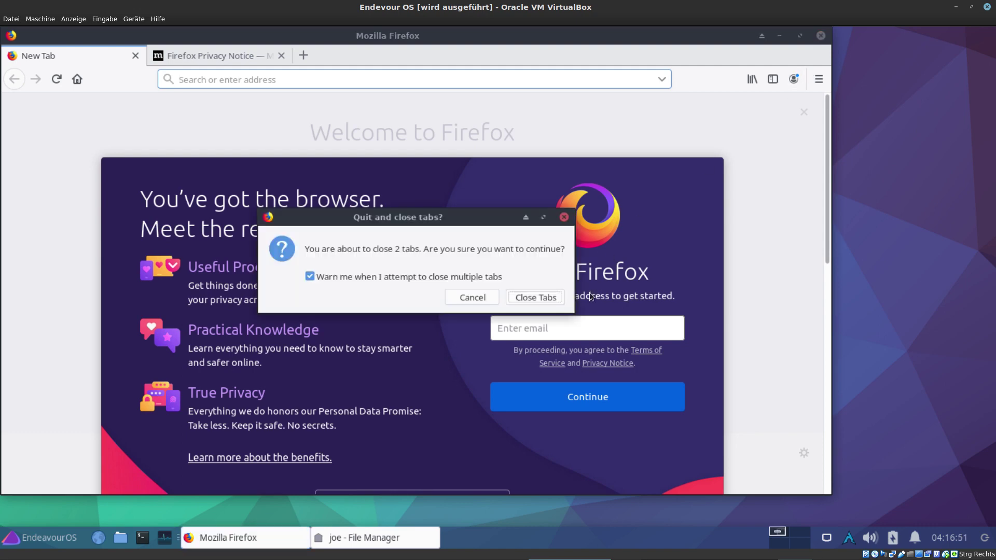
click(531, 298)
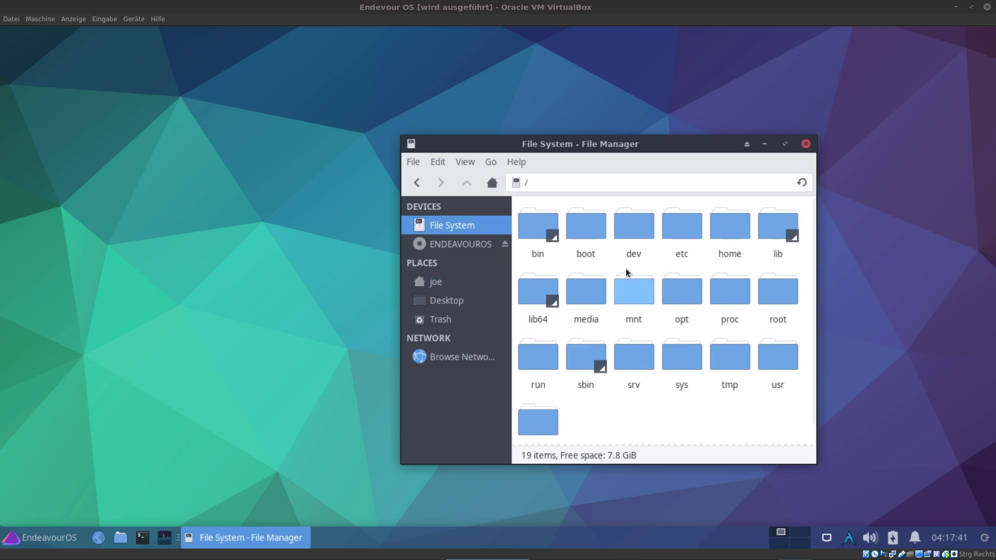
Step: Open the etc folder of the file system and look through its subfolders and configuration files
double_click(674, 231)
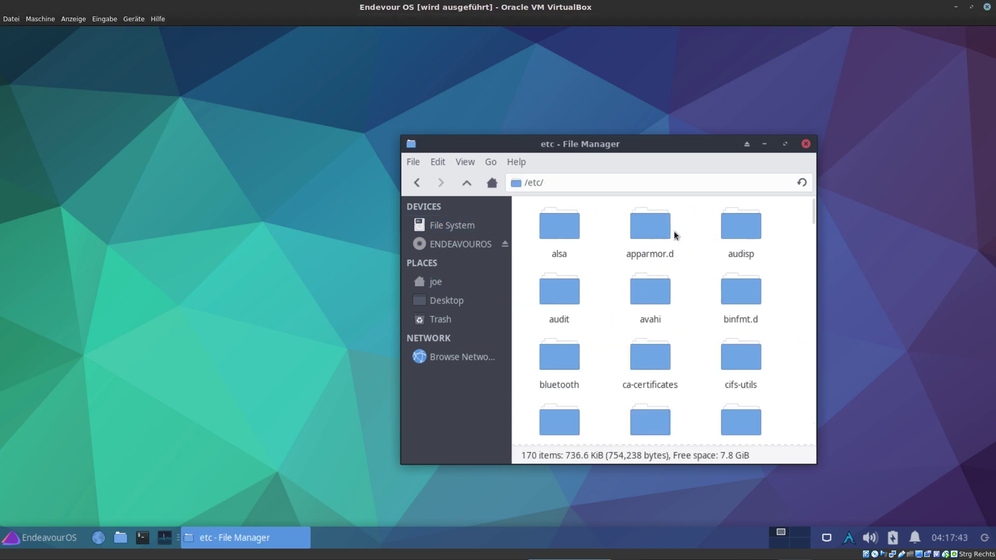
scroll(698, 278, down, 10)
scroll(698, 278, down, 15)
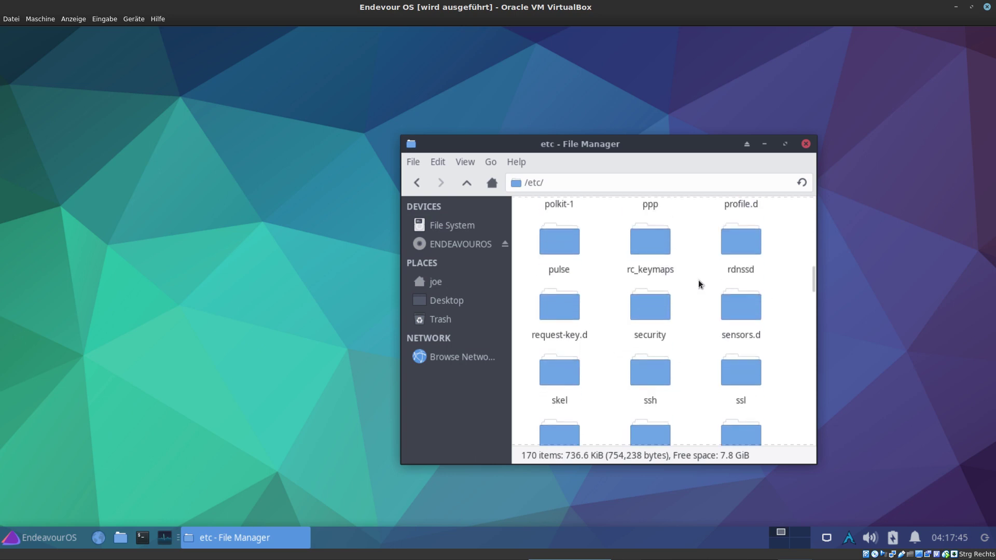
scroll(698, 283, down, 10)
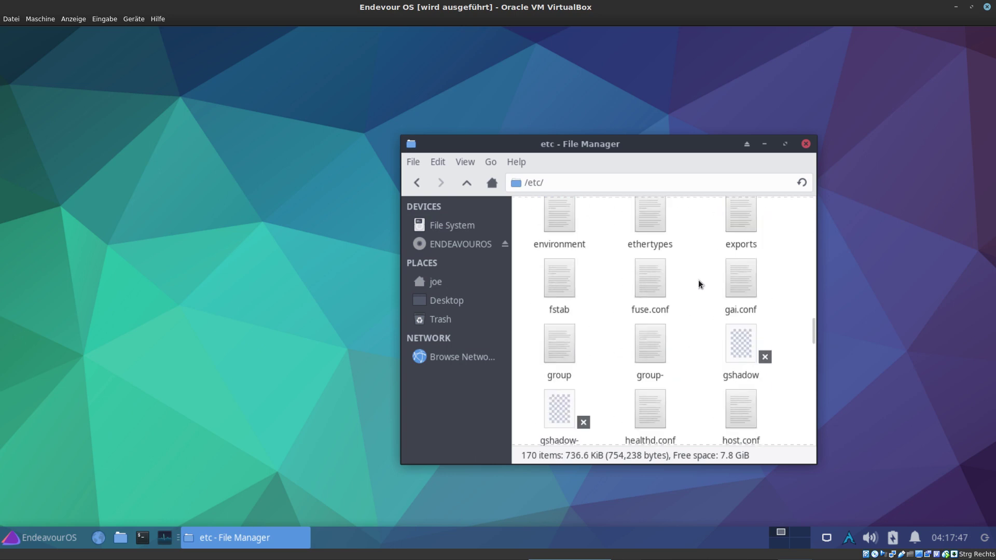
scroll(699, 283, down, 10)
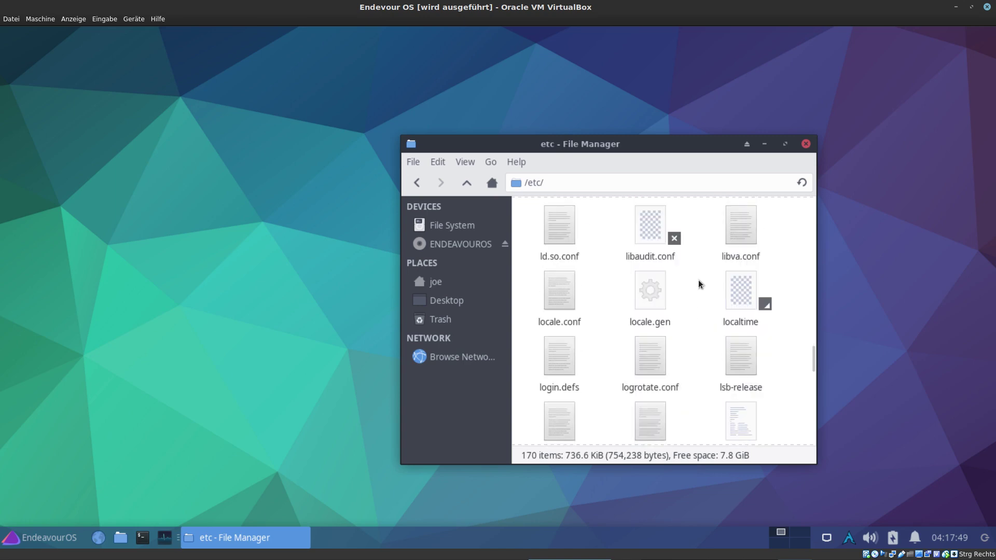
scroll(698, 284, down, 7)
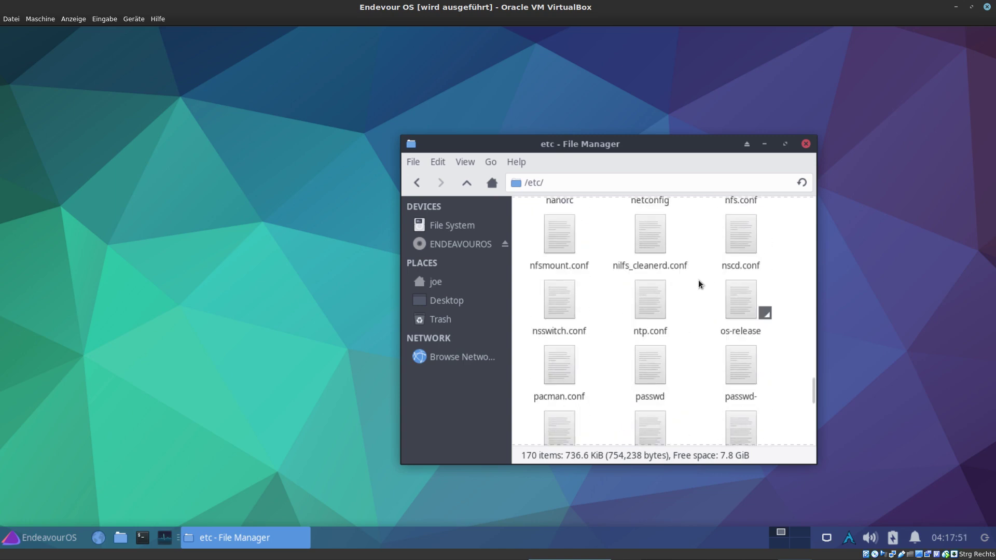
Step: Open pacman.conf from the etc folder in the text editor and read through its repository sections to the end of the file
double_click(560, 339)
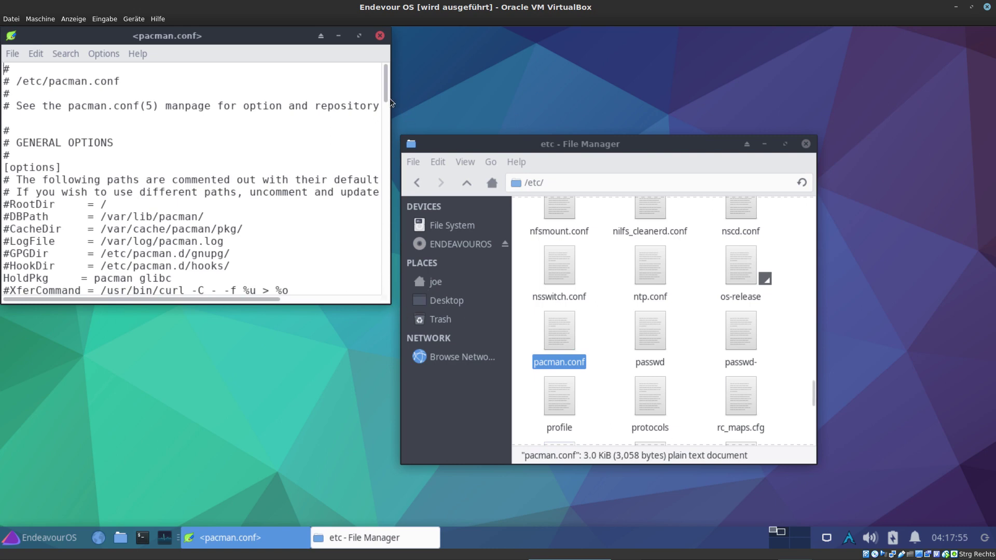
drag(382, 93, 383, 243)
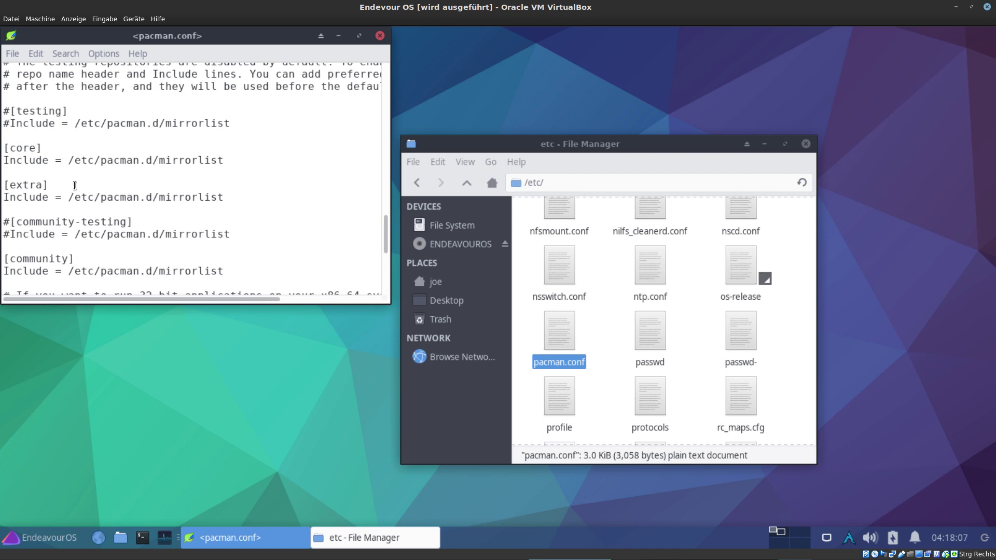
scroll(129, 187, down, 2)
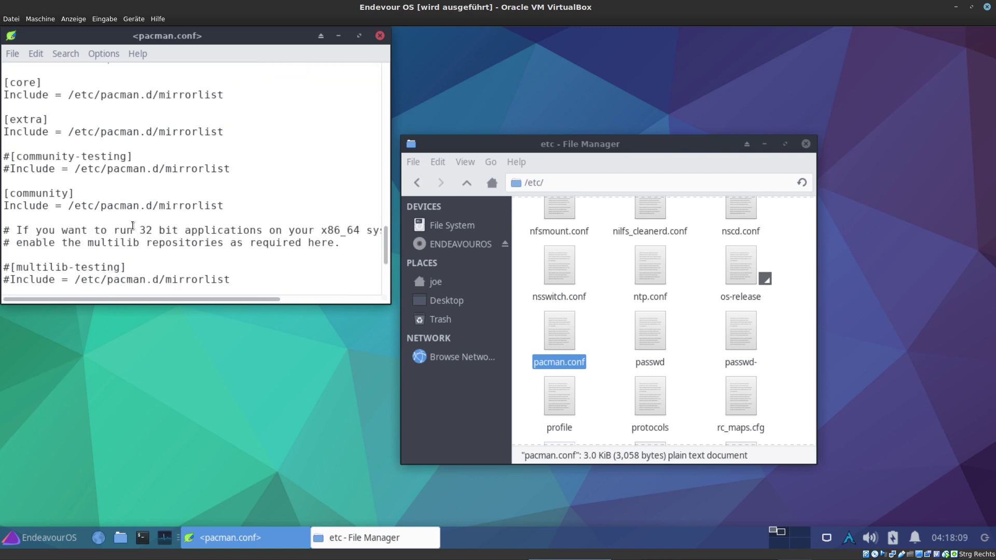
scroll(120, 198, down, 2)
scroll(120, 198, down, 2)
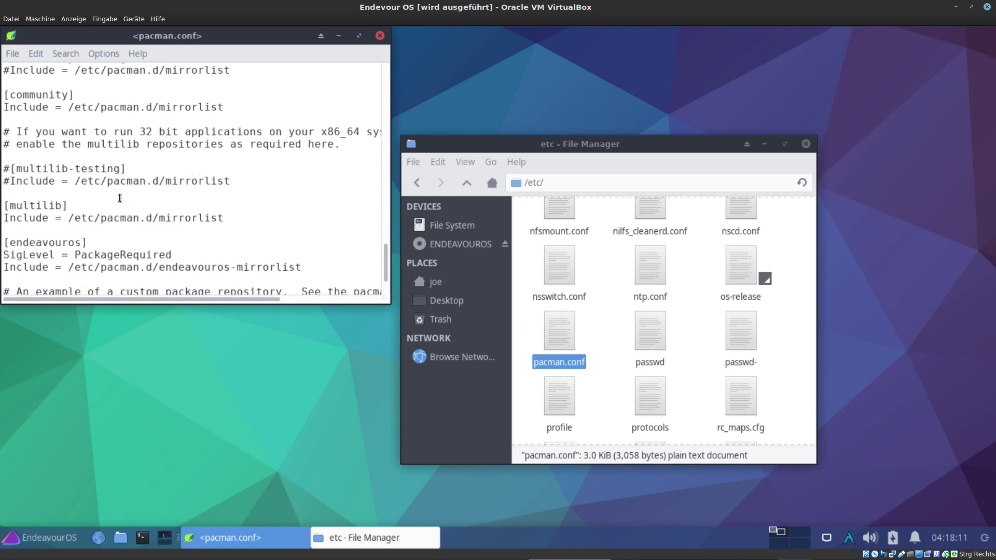
scroll(102, 204, down, 1)
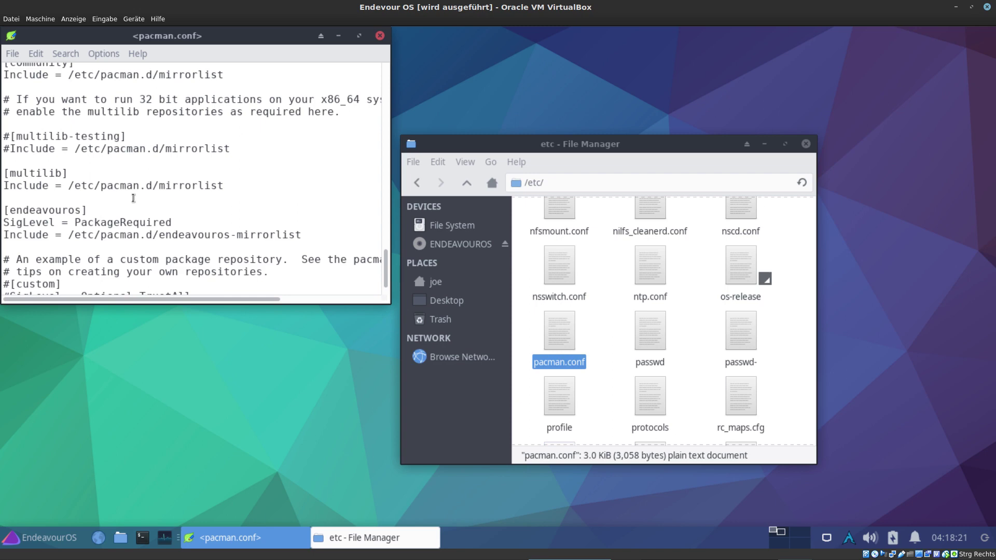
scroll(133, 198, down, 1)
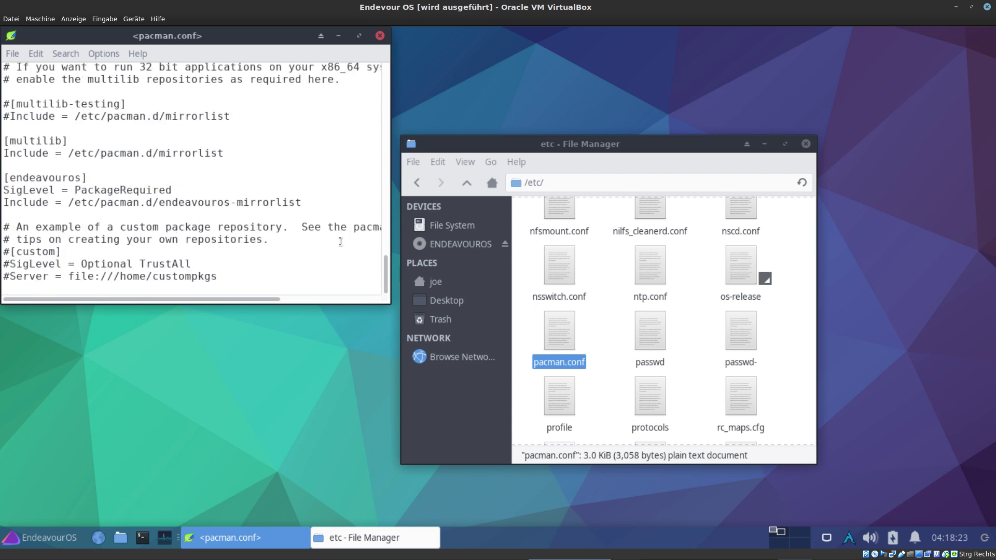